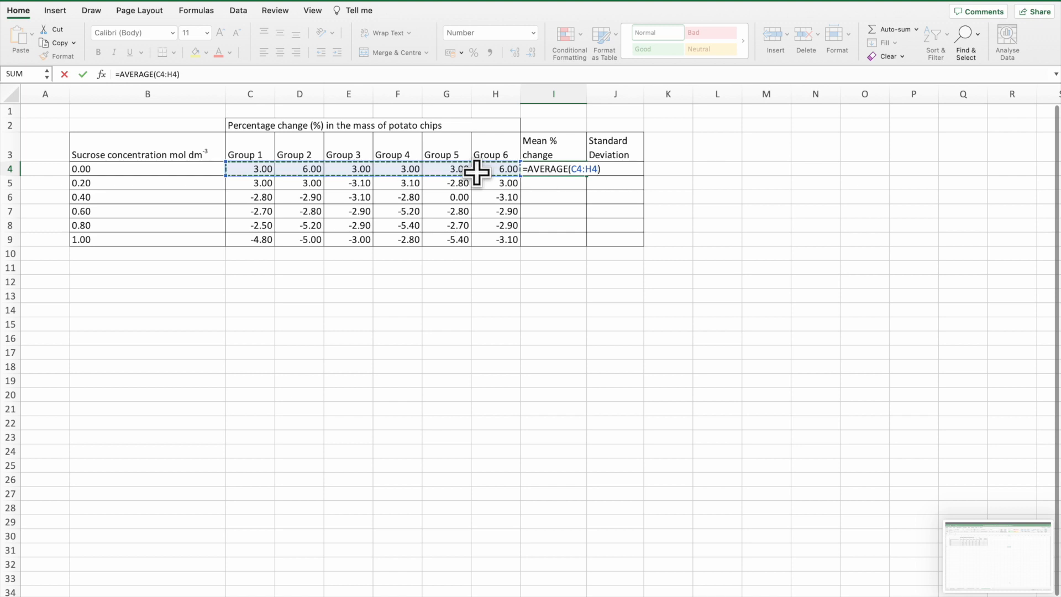
# Step: Enter =AVERAGE(C4:H4) as the mean % change in I4 and fill the formula down to I9
pyautogui.press('Return')
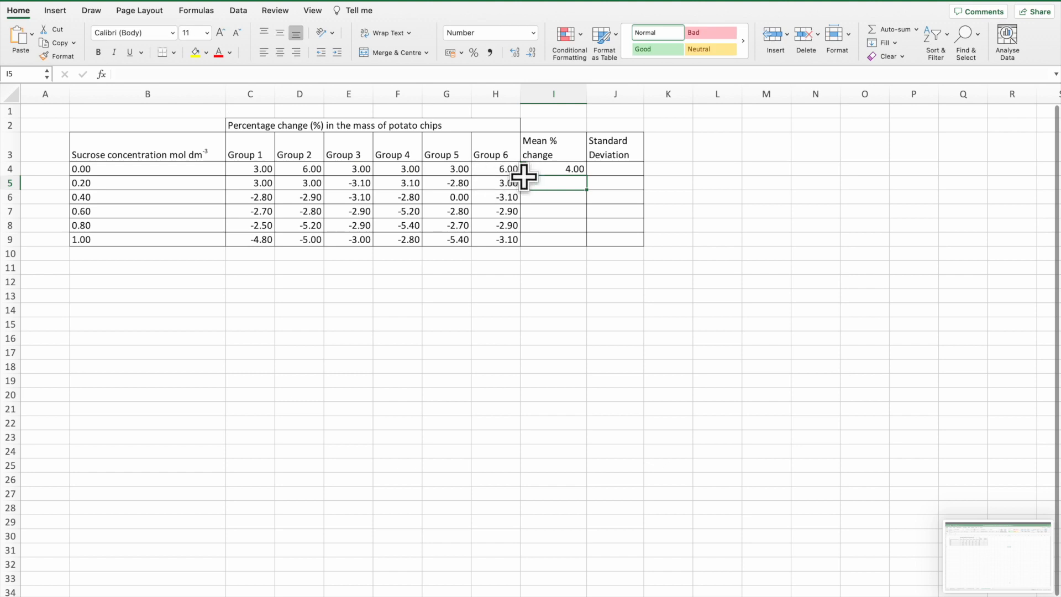
pyautogui.click(556, 169)
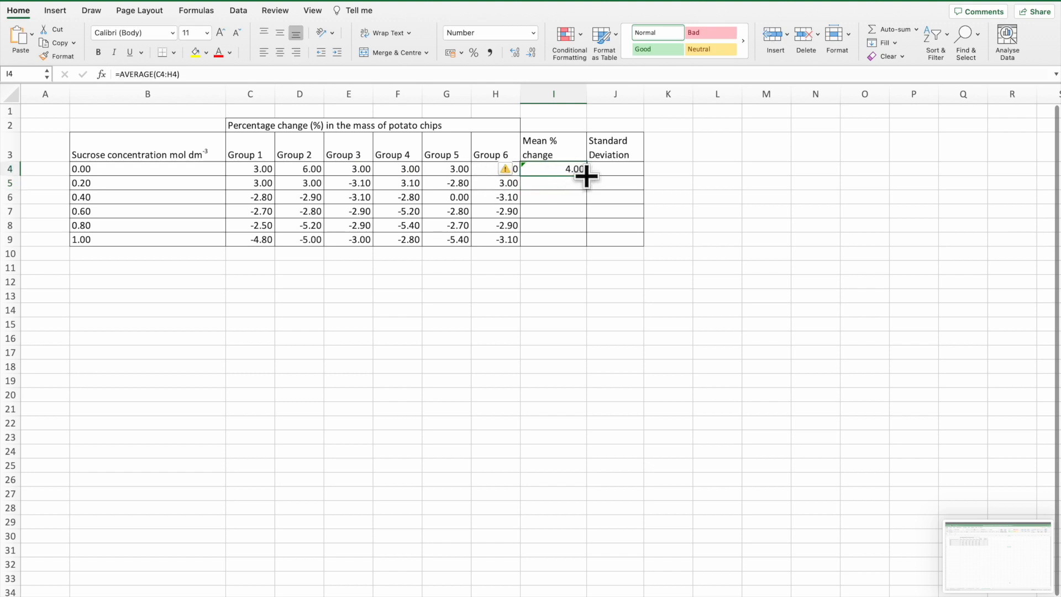
pyautogui.moveTo(586, 175); pyautogui.dragTo(581, 244)
pyautogui.click(581, 268)
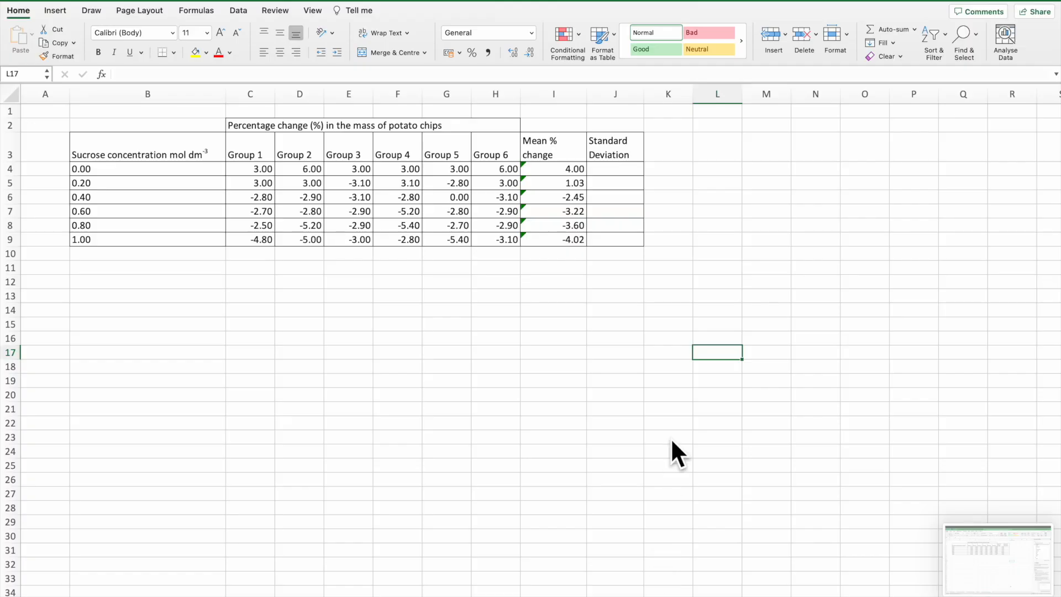
# Step: Insert the STDEV function in J4 for the range C4:H4 and close the Formula Builder
pyautogui.click(618, 167)
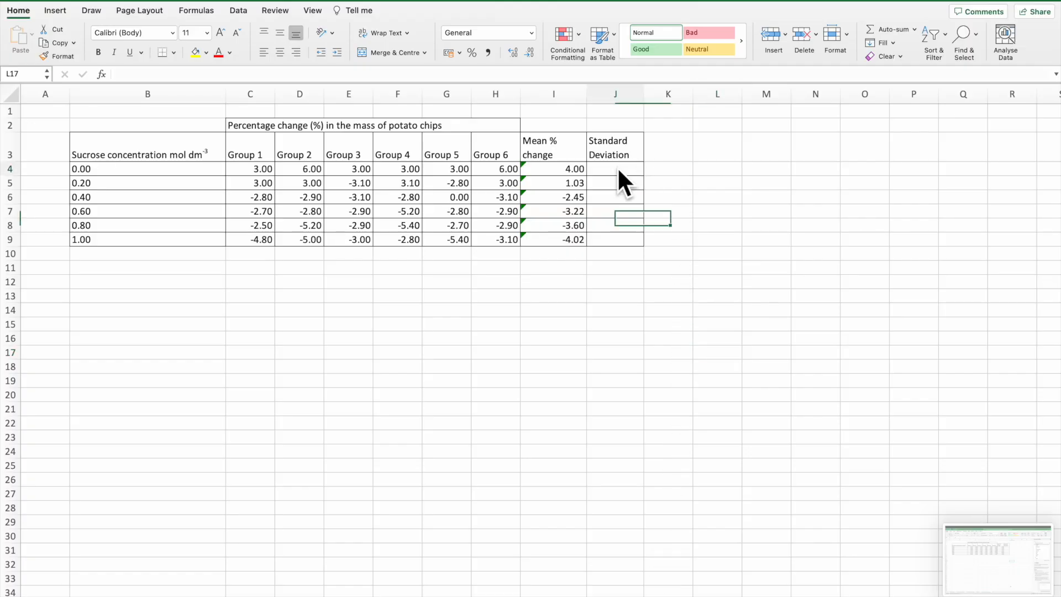
pyautogui.click(916, 29)
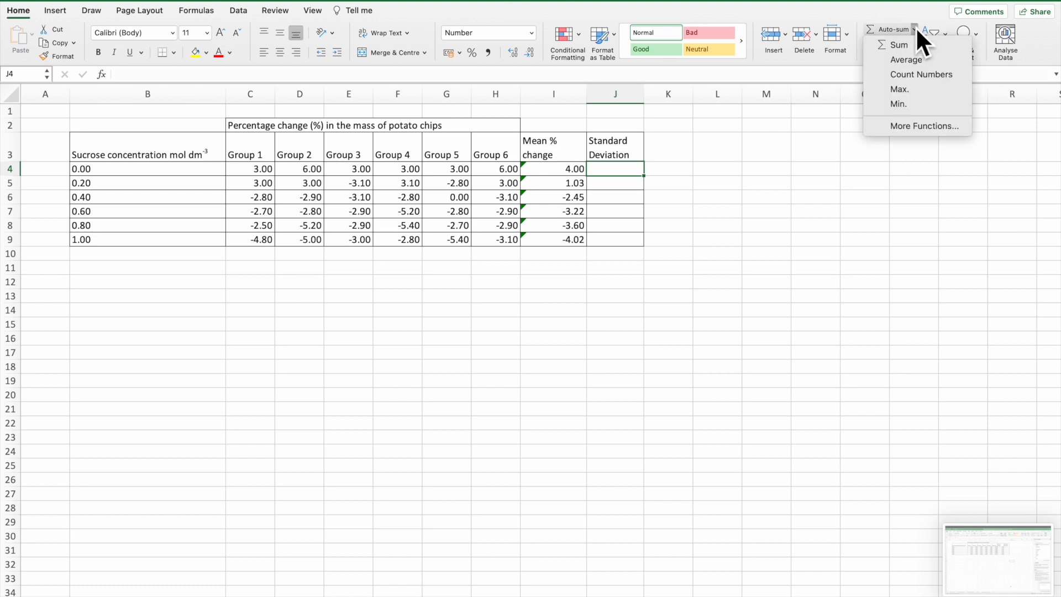
pyautogui.click(912, 126)
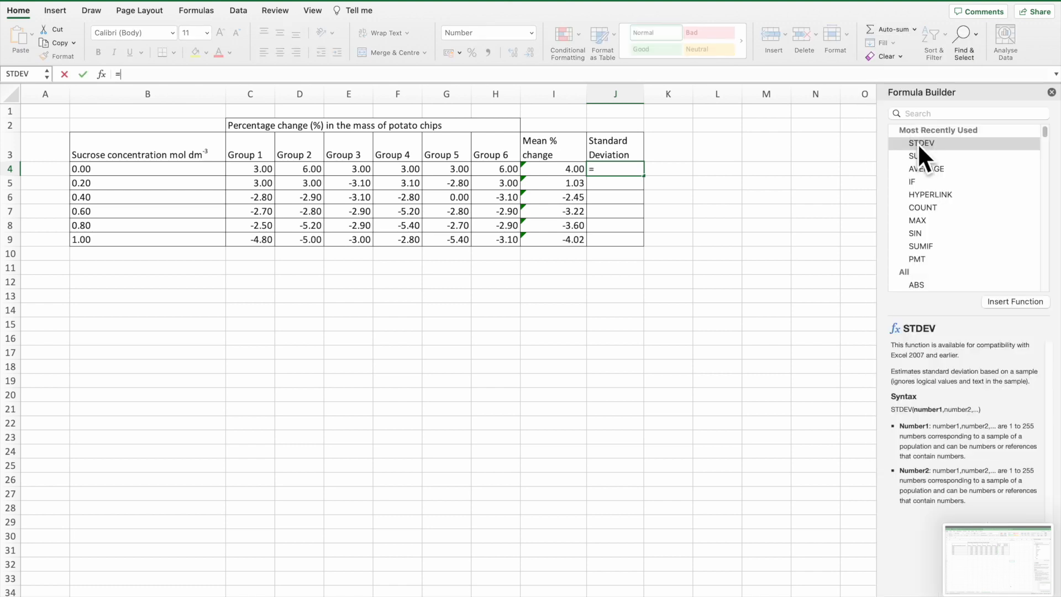
pyautogui.click(917, 143)
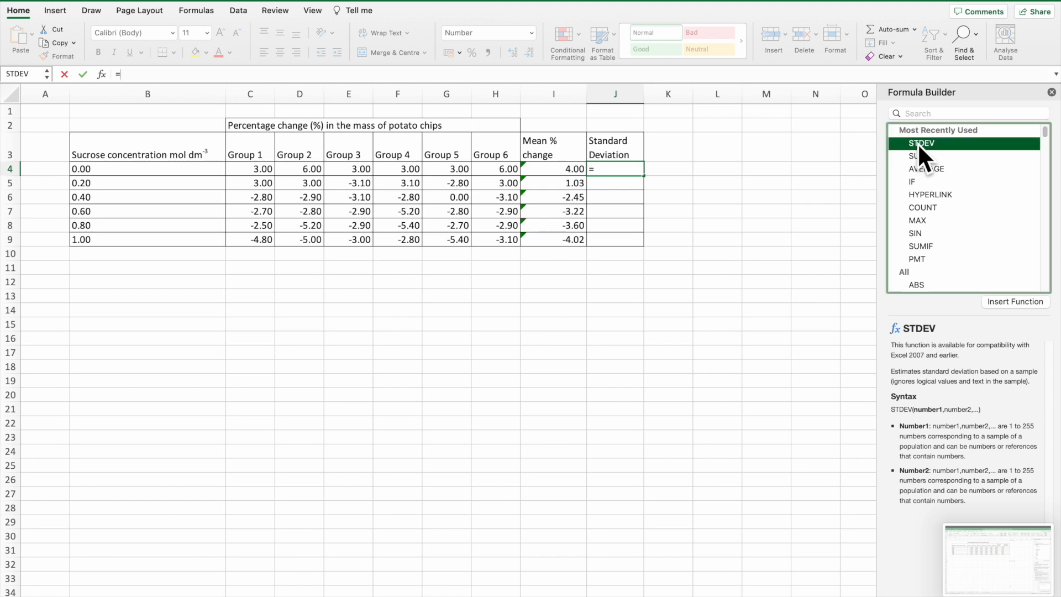
pyautogui.click(1020, 301)
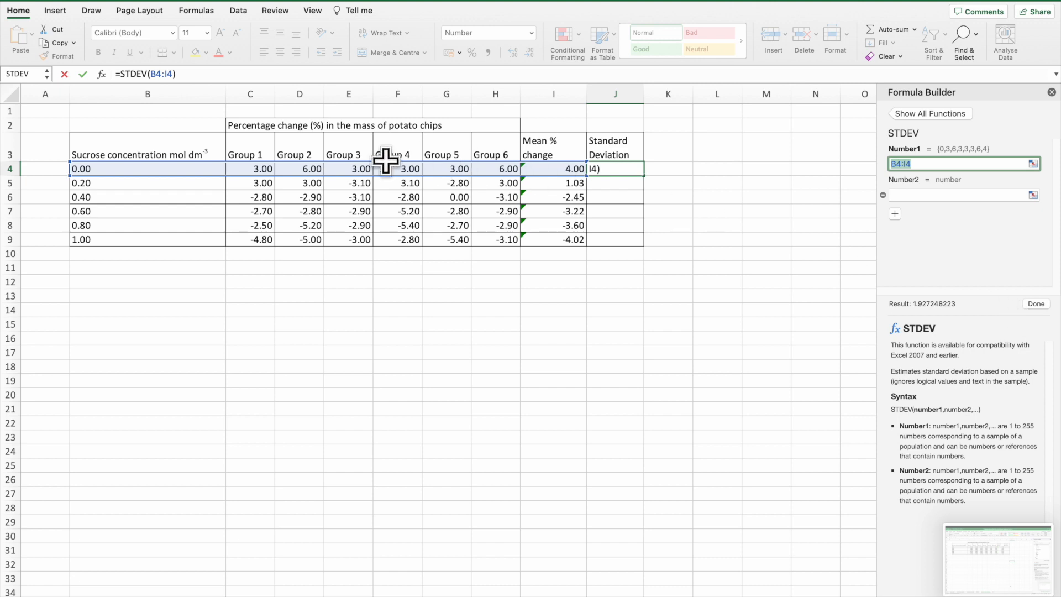
pyautogui.moveTo(257, 168); pyautogui.dragTo(493, 170)
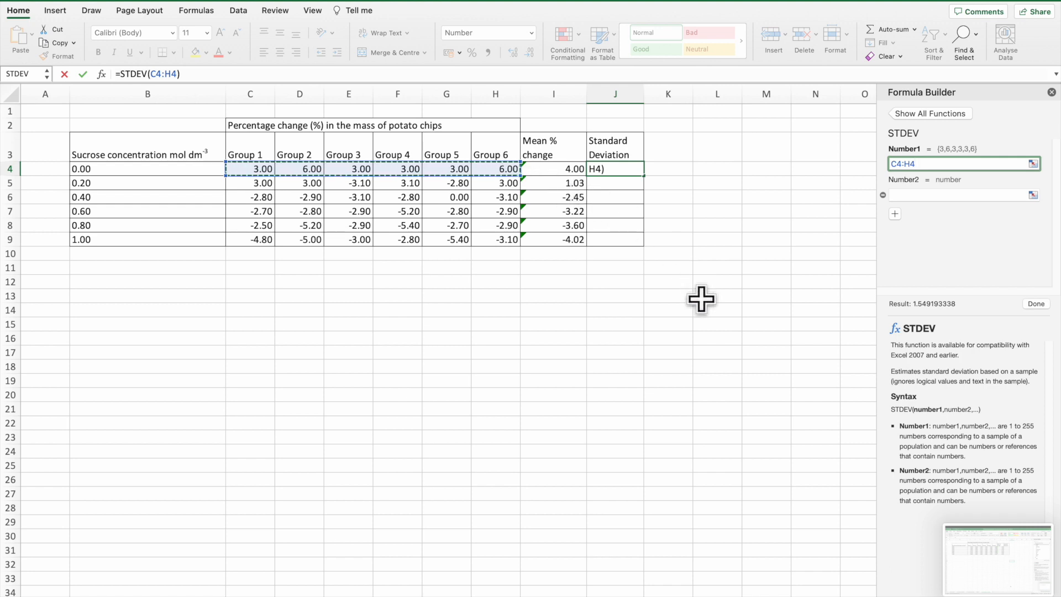
pyautogui.click(1036, 303)
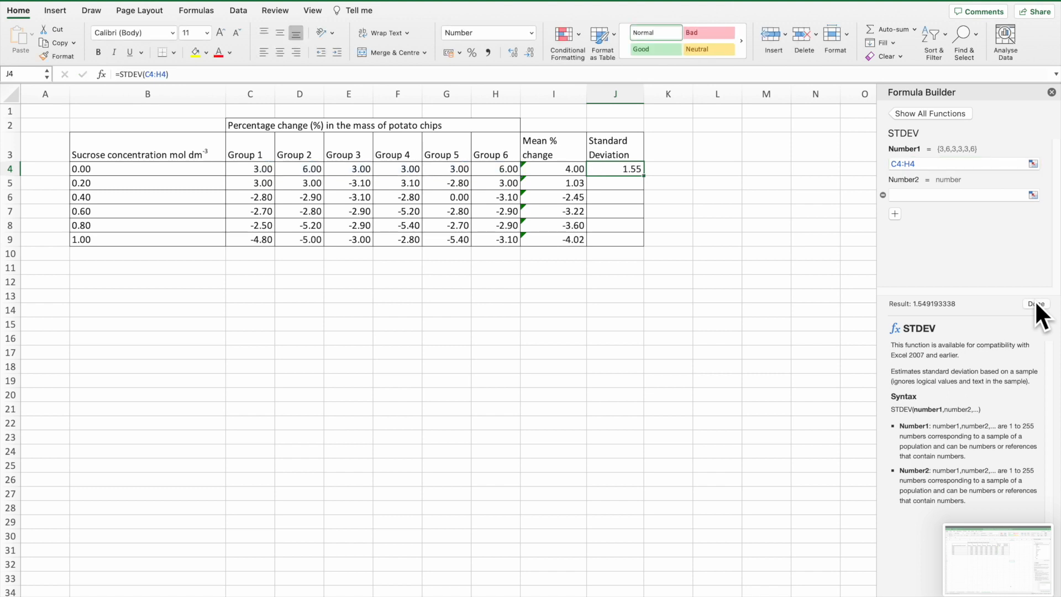
pyautogui.click(724, 290)
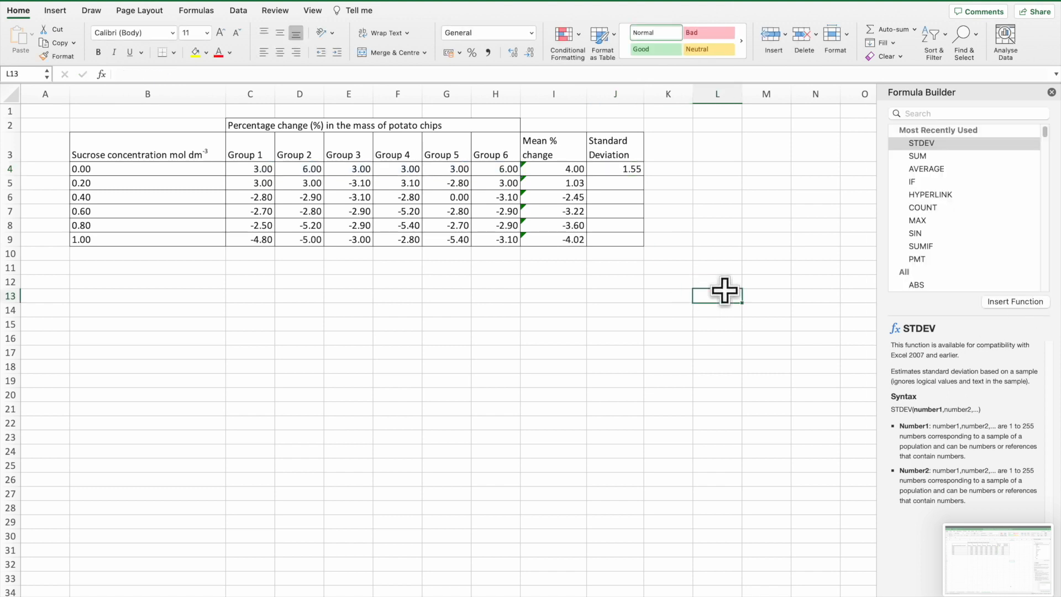
pyautogui.click(1052, 91)
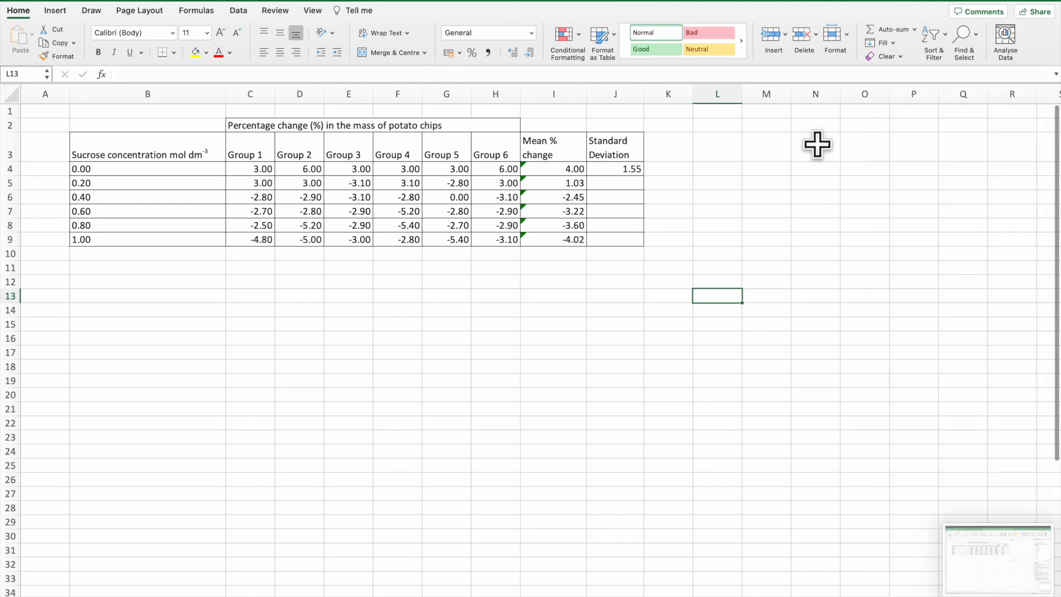
# Step: Fill the standard deviation formula from J4 down to J9
pyautogui.click(624, 170)
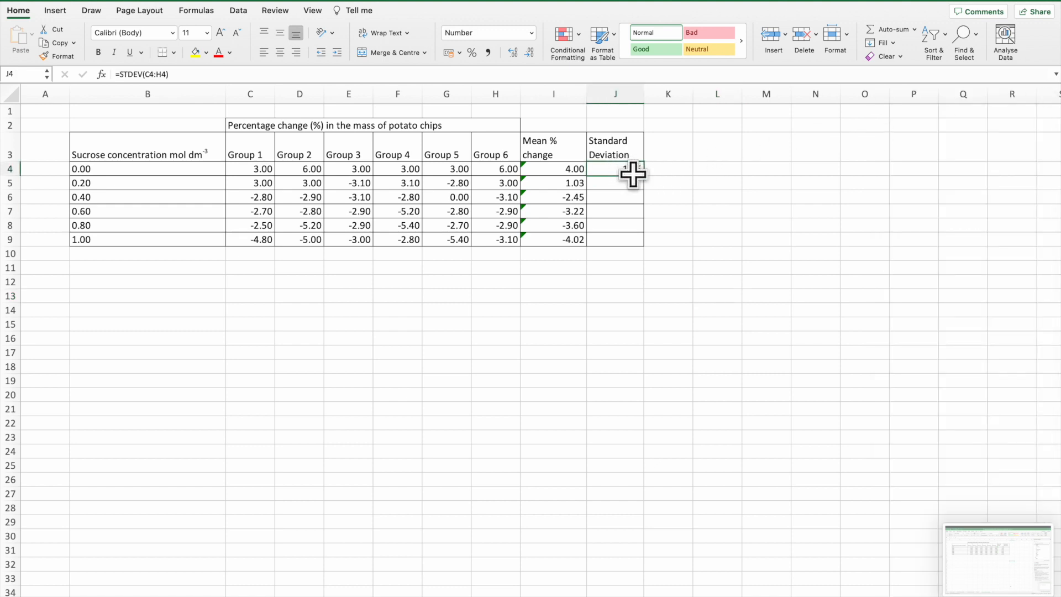
pyautogui.moveTo(645, 176); pyautogui.dragTo(635, 240)
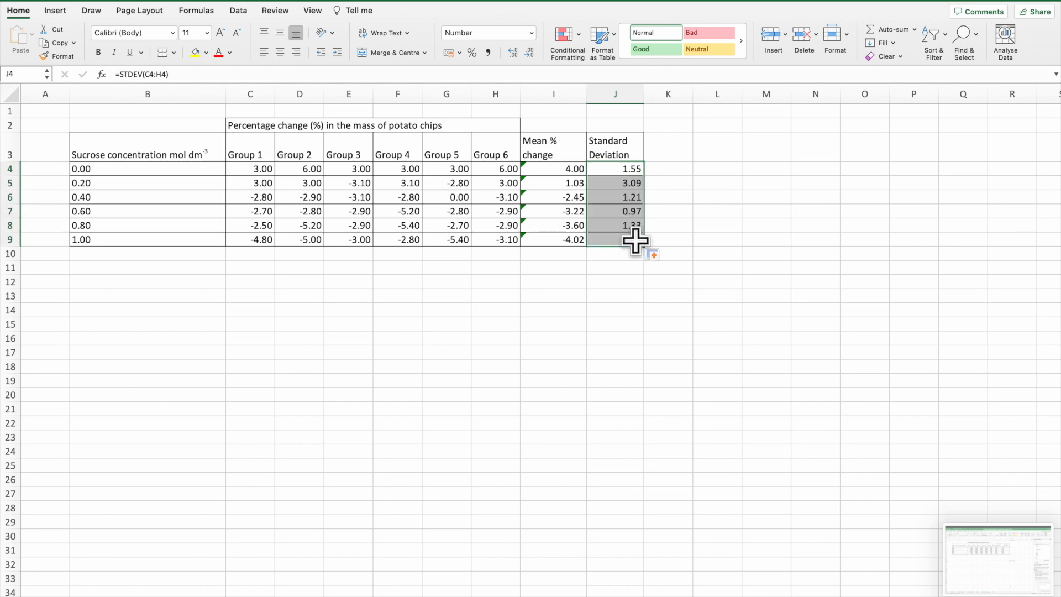
pyautogui.click(771, 201)
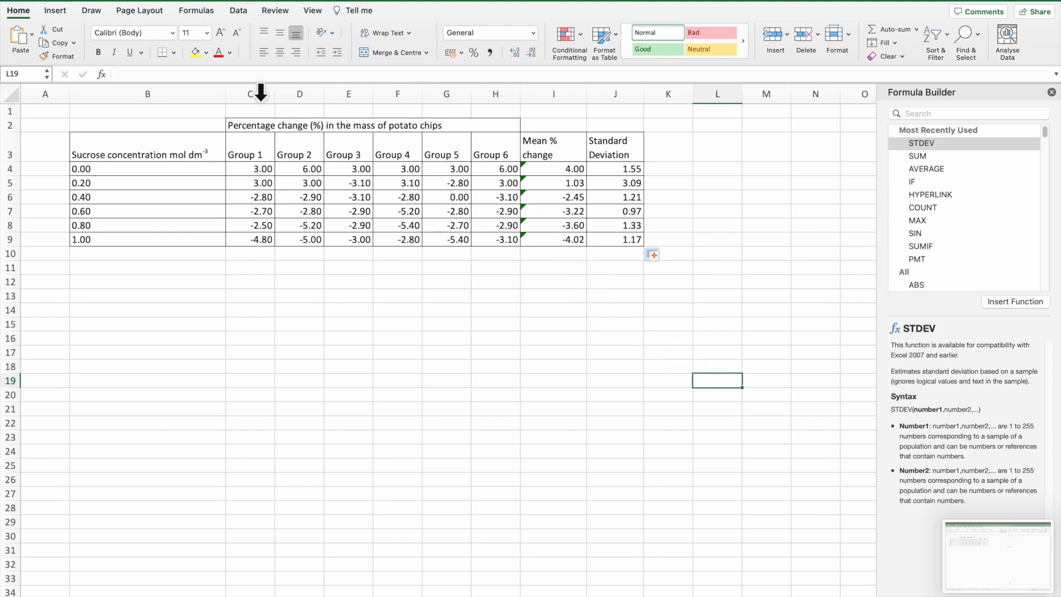
# Step: Hide columns C to H containing the individual group results
pyautogui.moveTo(256, 91); pyautogui.dragTo(508, 87)
pyautogui.rightClick(507, 89)
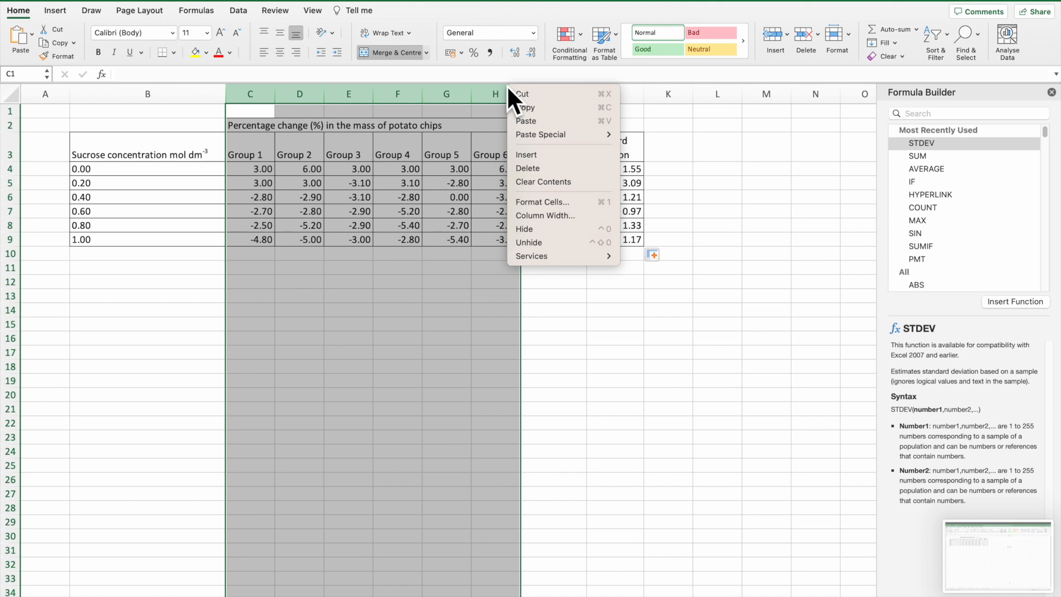
pyautogui.click(532, 229)
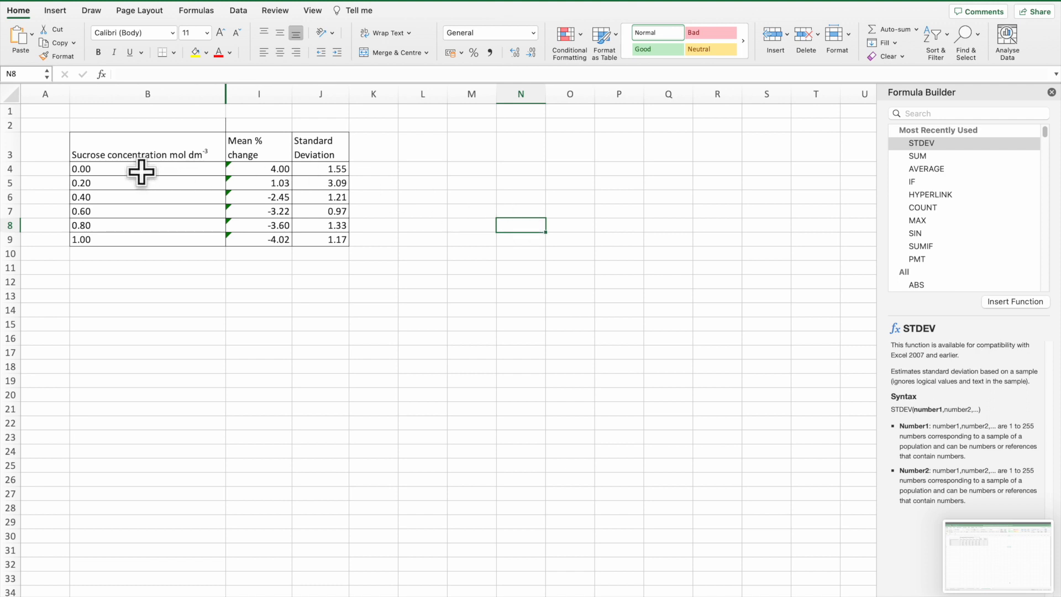
# Step: Insert a recommended Line chart of mean % change against sucrose concentration from rows 4 to 9 of columns B and I
pyautogui.moveTo(129, 169); pyautogui.dragTo(253, 236)
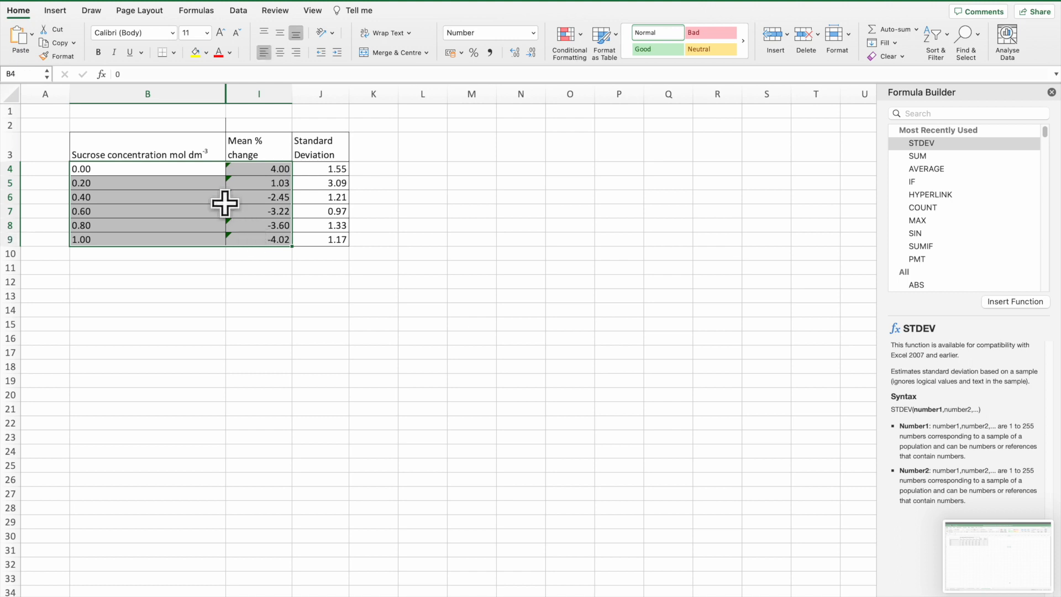
pyautogui.click(56, 8)
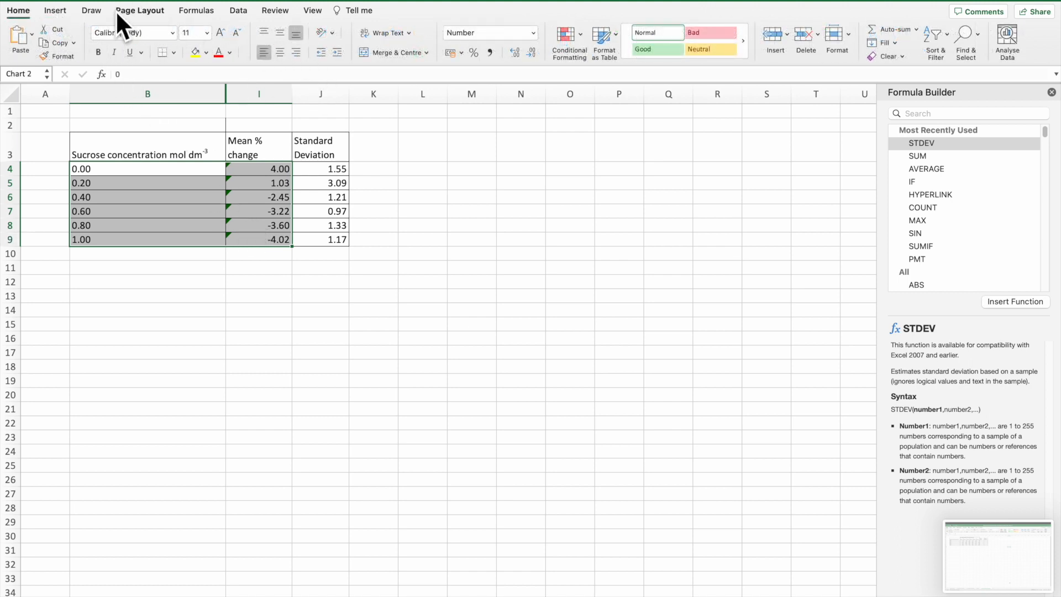
pyautogui.click(54, 9)
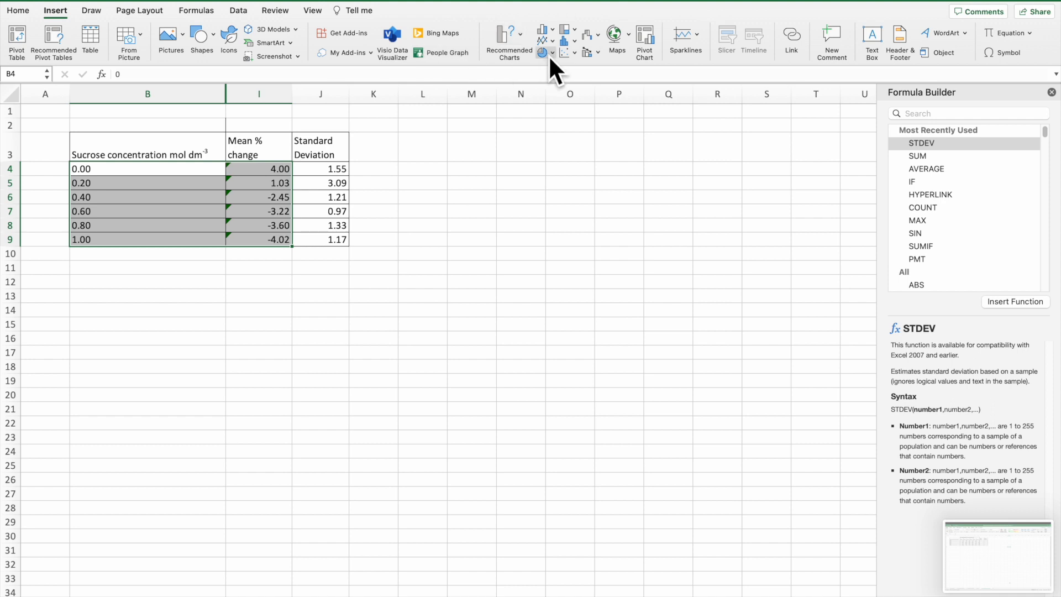
pyautogui.click(522, 33)
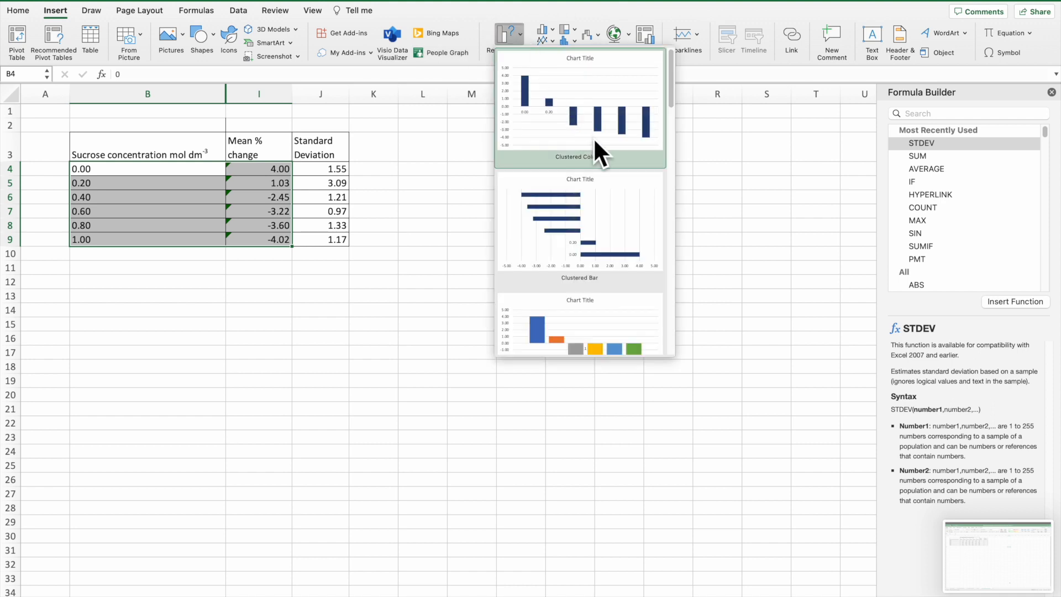
pyautogui.scroll(-6, 592, 137)
pyautogui.scroll(-5, 597, 174)
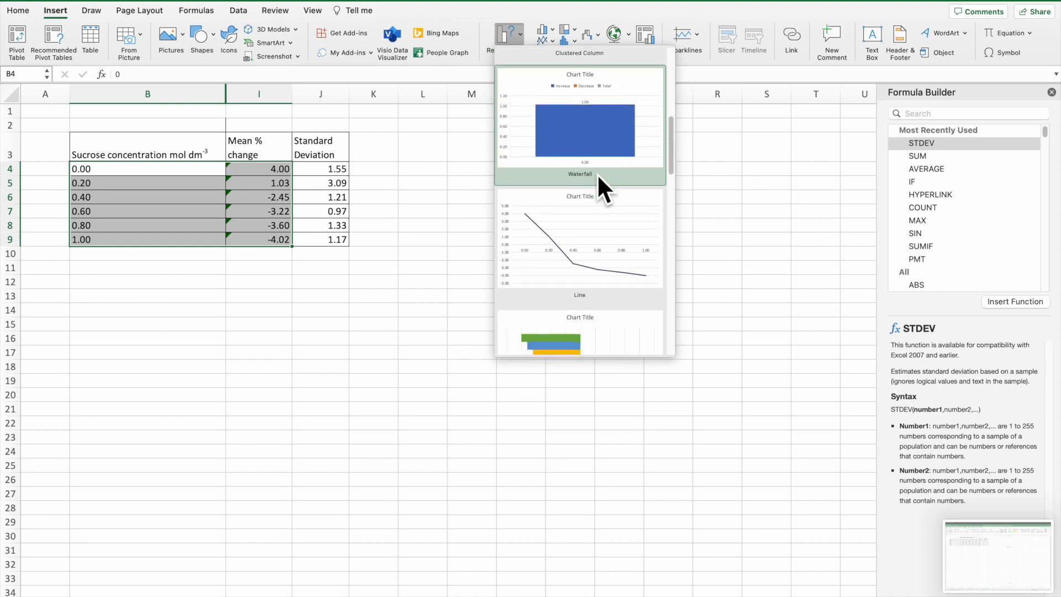
pyautogui.scroll(-2, 595, 170)
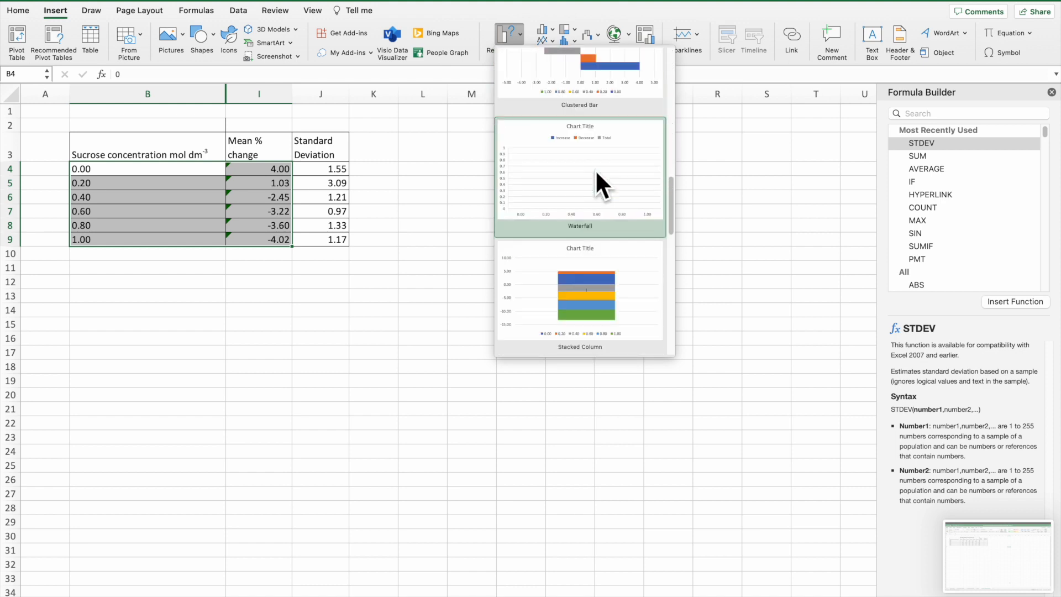
pyautogui.scroll(-2, 595, 168)
pyautogui.scroll(4, 594, 169)
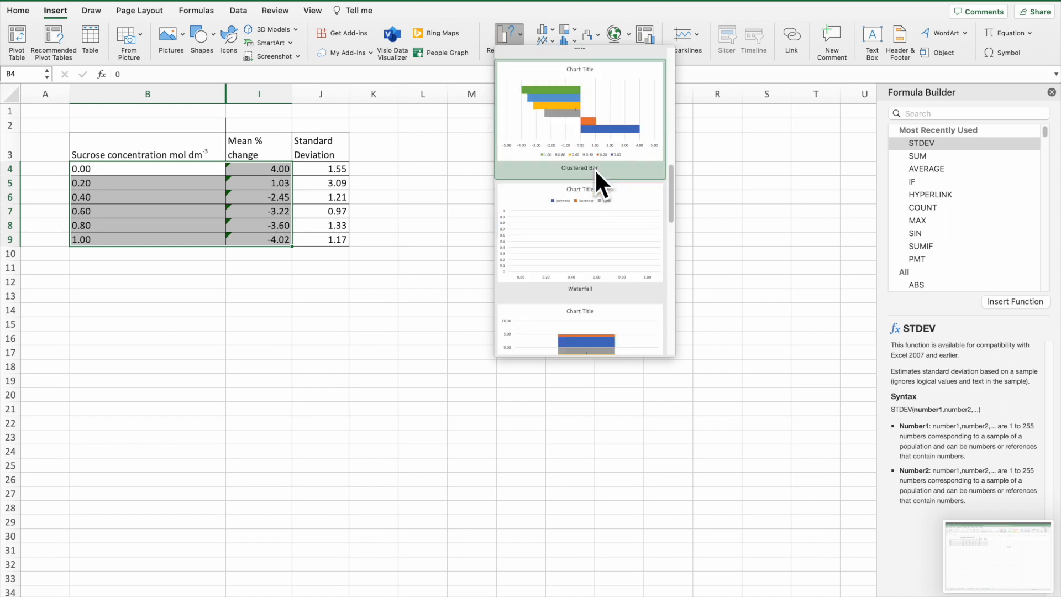
pyautogui.scroll(2, 595, 168)
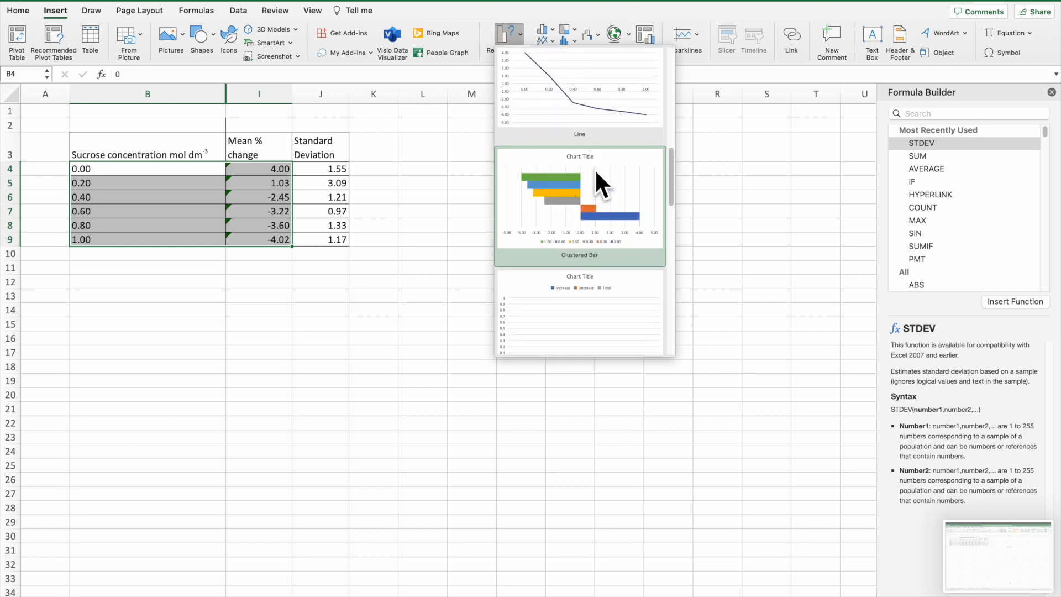
pyautogui.click(563, 107)
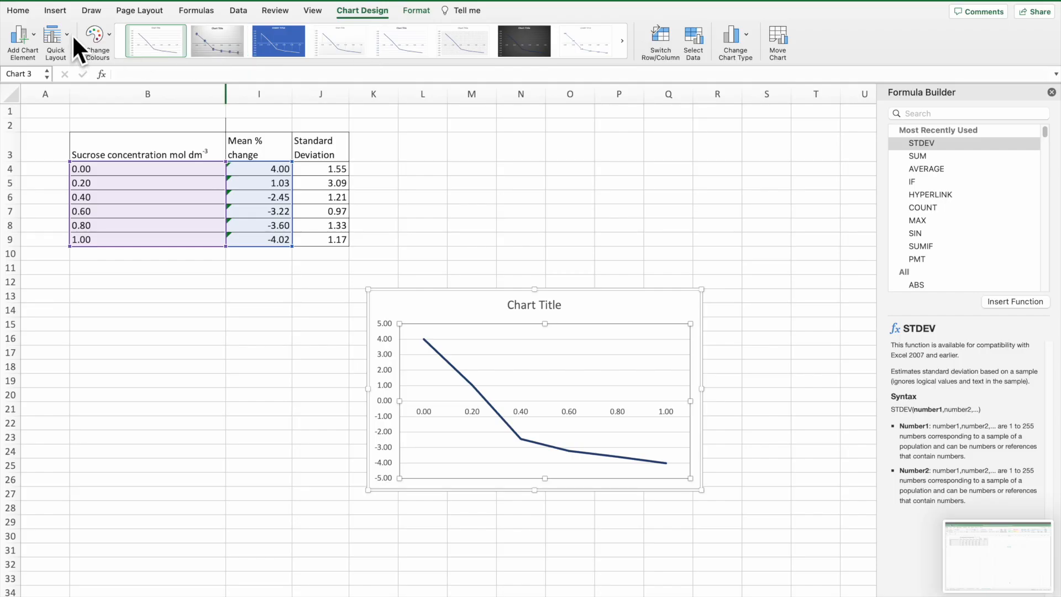
# Step: Apply the quick layout with a chart title, both axis titles and a legend at the side to the line chart
pyautogui.click(68, 34)
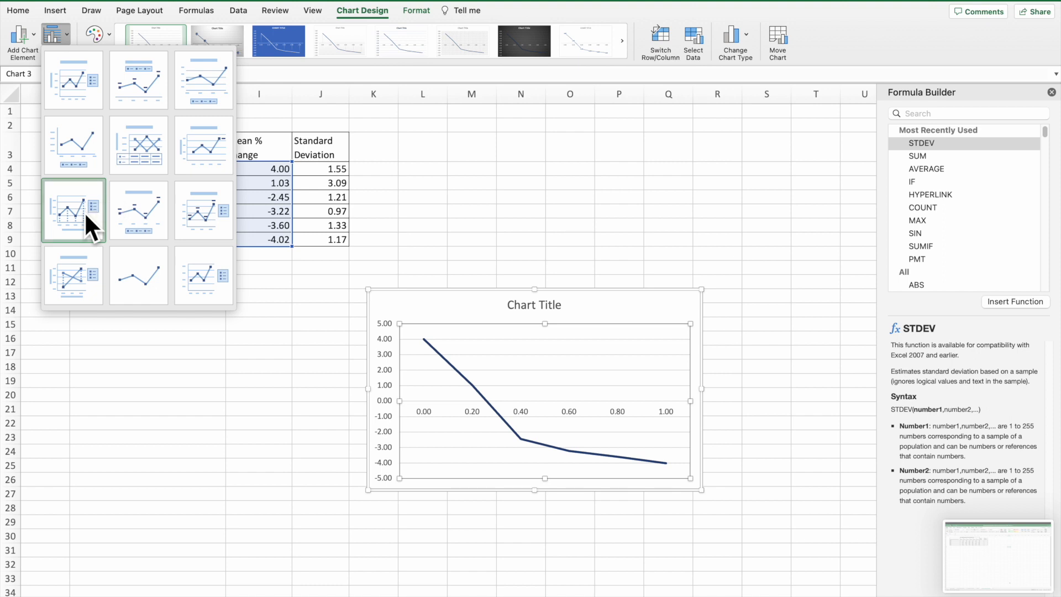
pyautogui.click(83, 278)
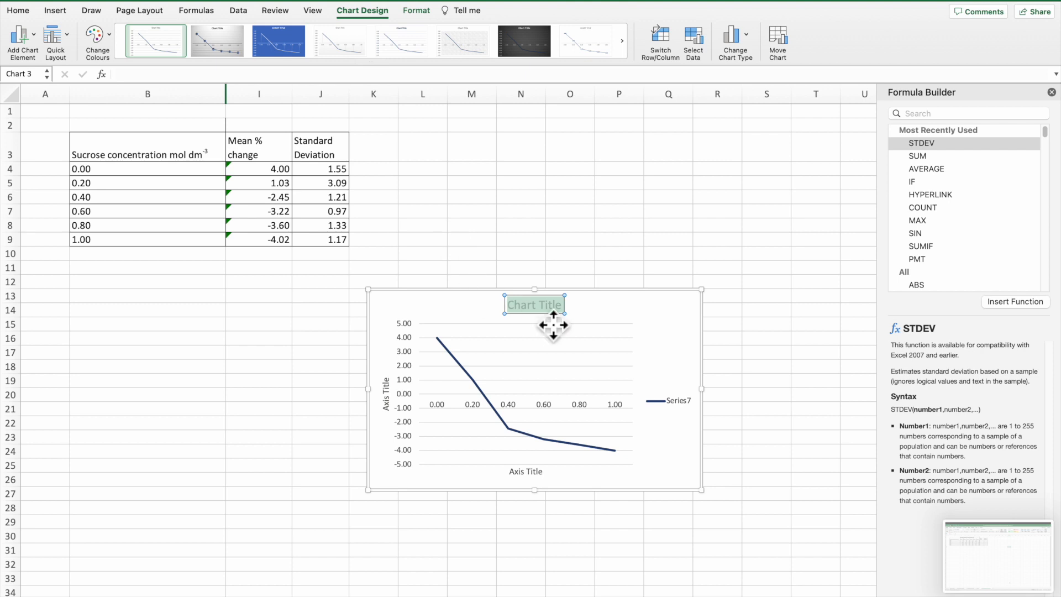
pyautogui.click(754, 323)
# Step: Set the chart title to "Graph to show the effect of salt solutions on potato discs"
pyautogui.click(529, 303)
pyautogui.moveTo(512, 309); pyautogui.dragTo(571, 315)
pyautogui.write('Gra')
pyautogui.write('p')
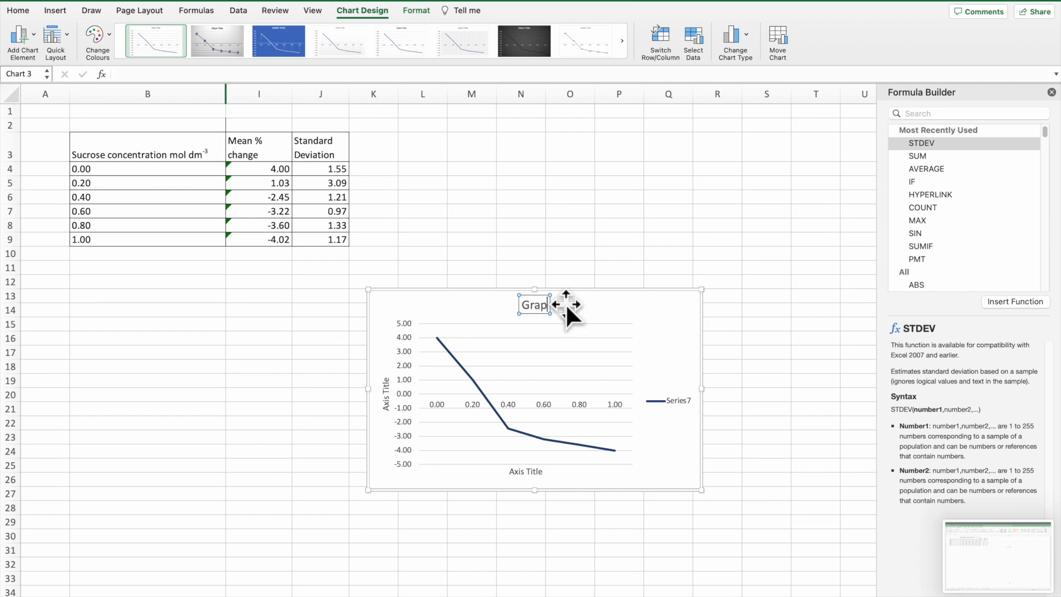
pyautogui.write('h to show th')
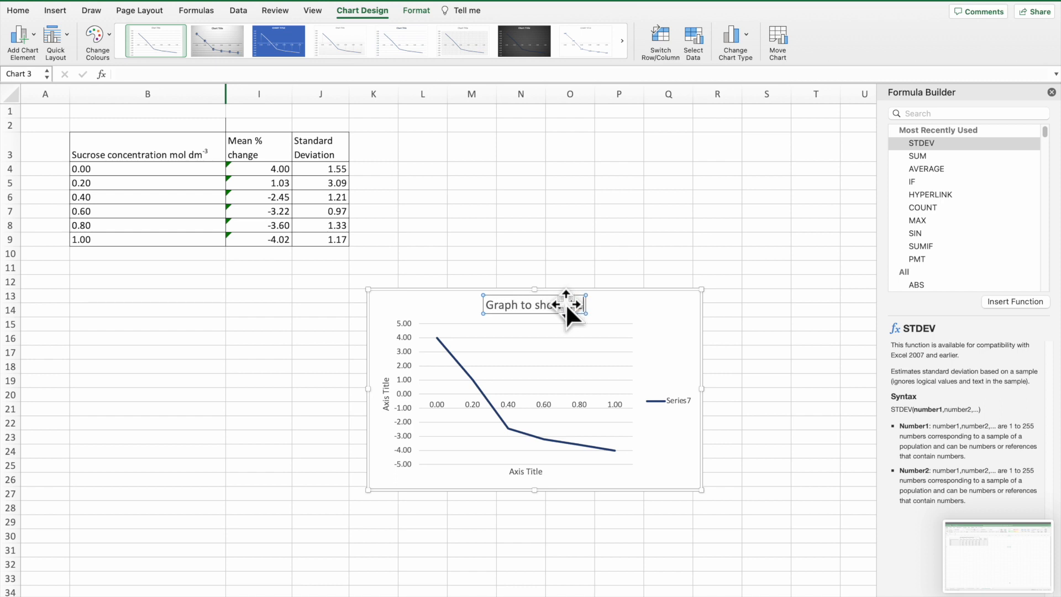
pyautogui.write('e eff')
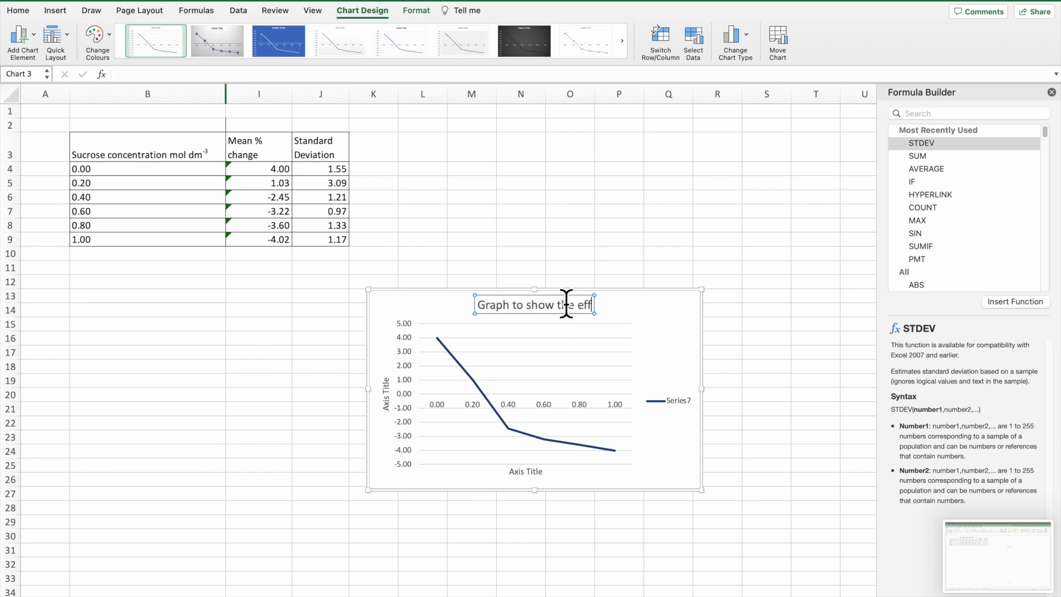
pyautogui.write('ect of')
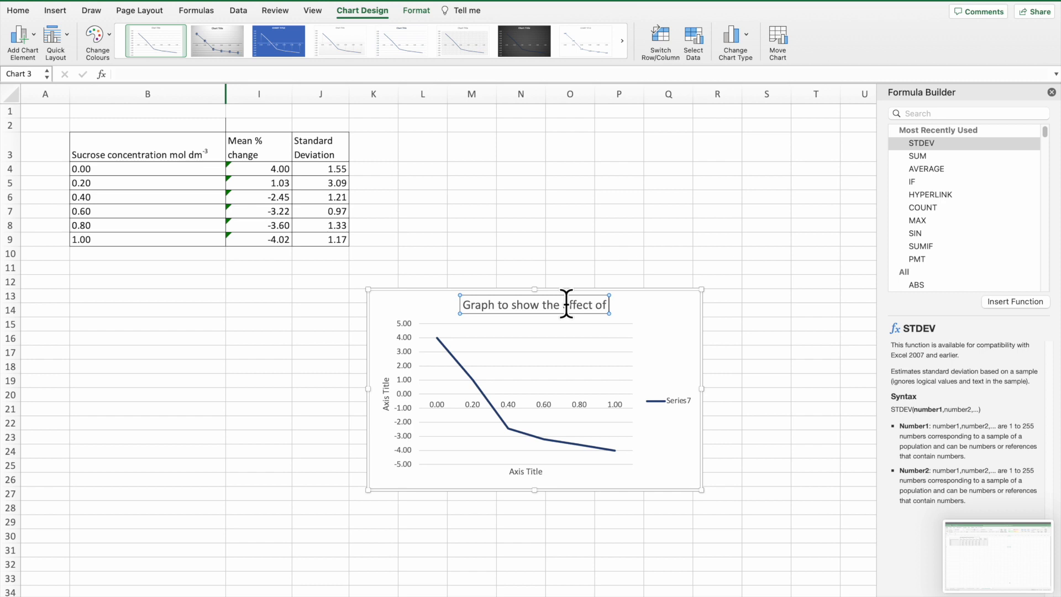
pyautogui.write(' salt')
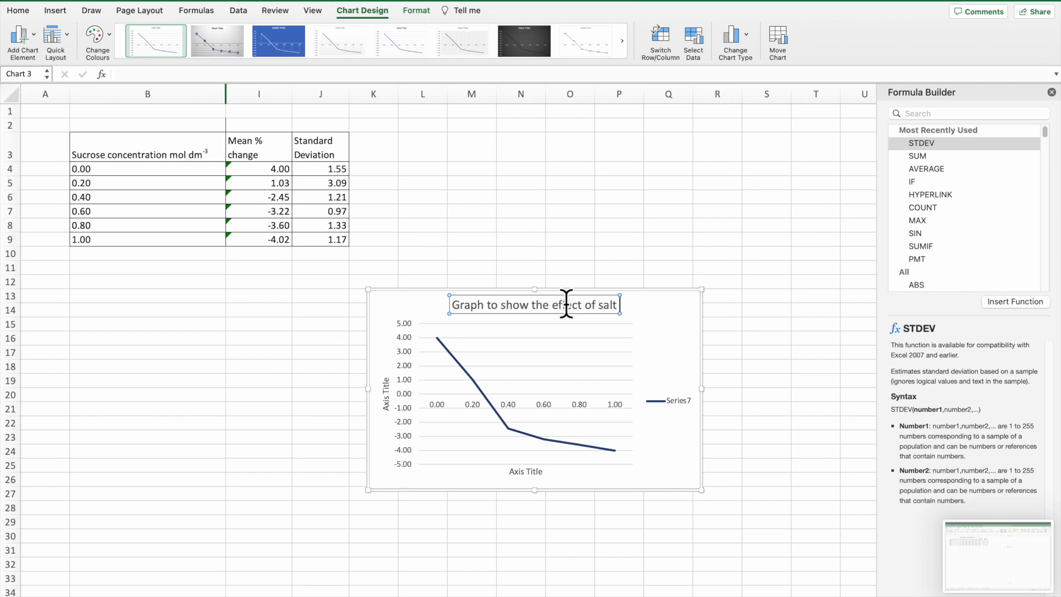
pyautogui.write(' solu')
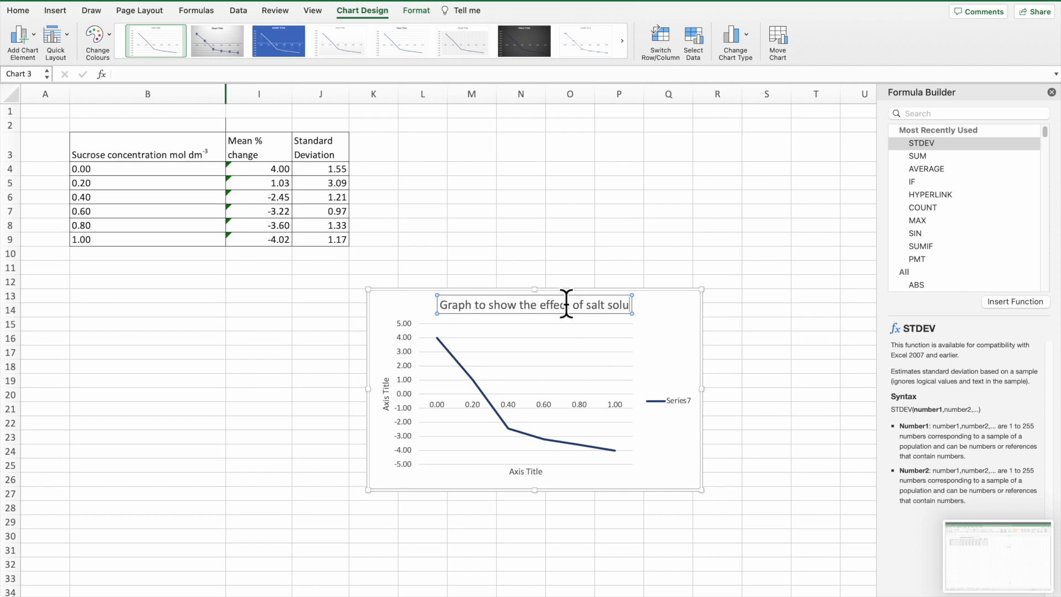
pyautogui.write('tion')
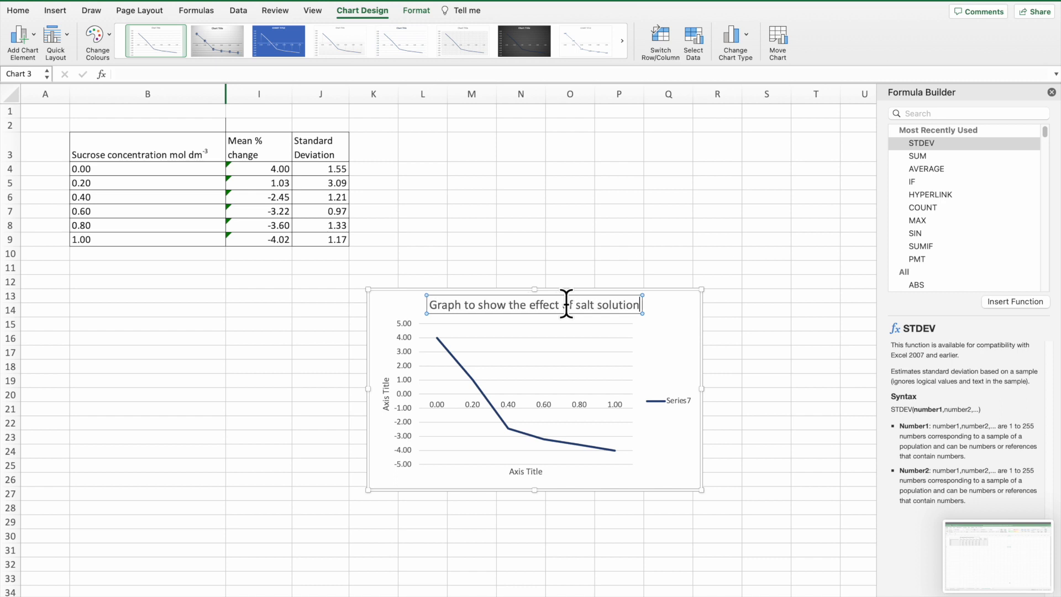
pyautogui.write('s on po')
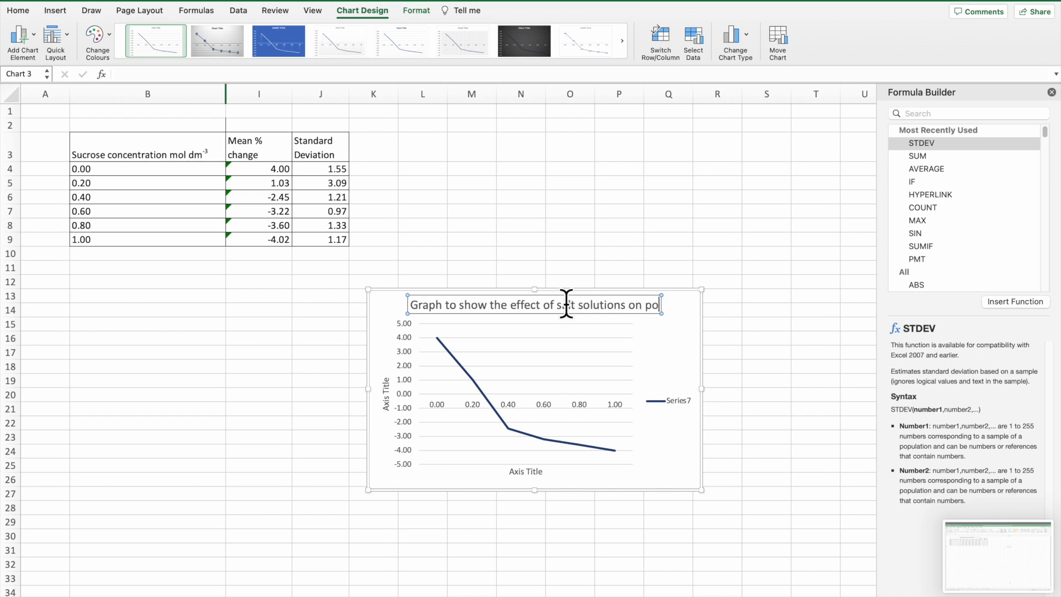
pyautogui.write('tato dis')
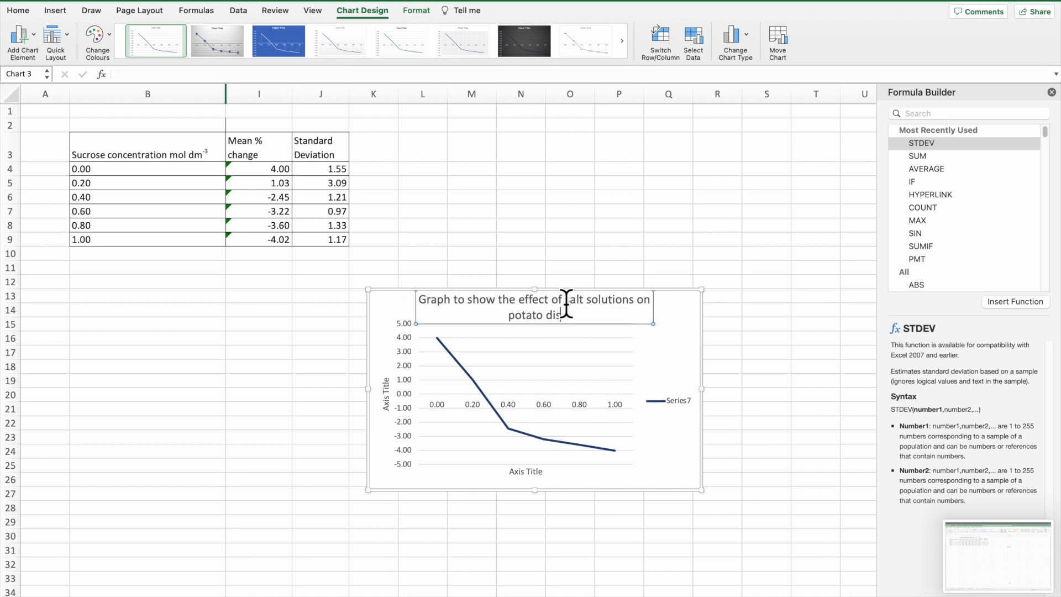
pyautogui.write('cs')
# Step: Set the chart's vertical axis title to "% Change in mass"
pyautogui.click(383, 401)
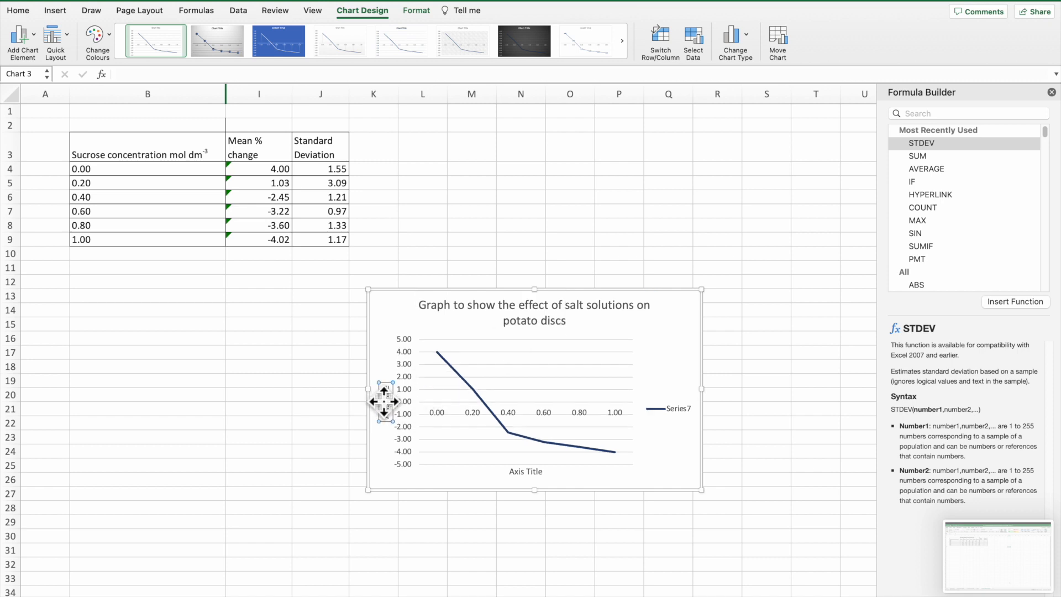
pyautogui.moveTo(392, 424); pyautogui.dragTo(396, 403)
pyautogui.write('% Change in ma')
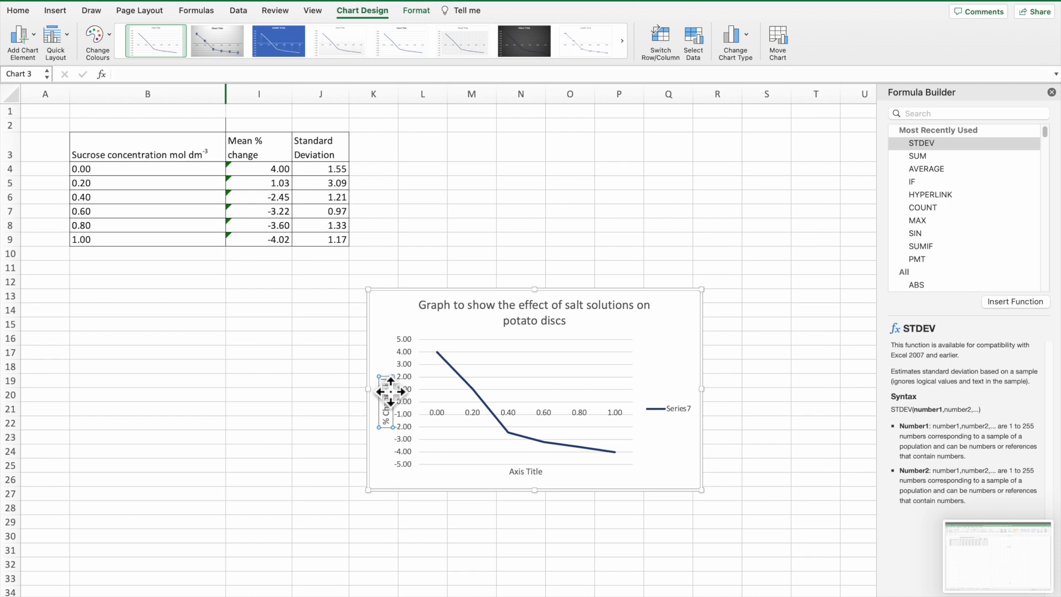
pyautogui.write('ss')
# Step: Set the chart's horizontal axis title to "Salt concentration in mol dm-3" and deselect the chart
pyautogui.click(516, 471)
pyautogui.moveTo(509, 471); pyautogui.dragTo(561, 484)
pyautogui.write('S')
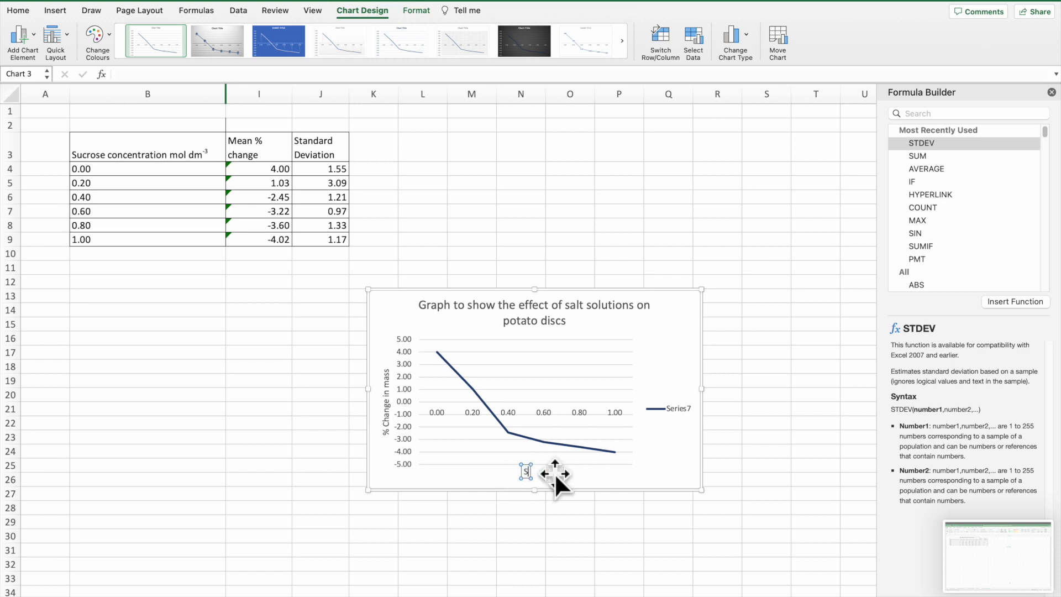
pyautogui.write('alt concentration in m')
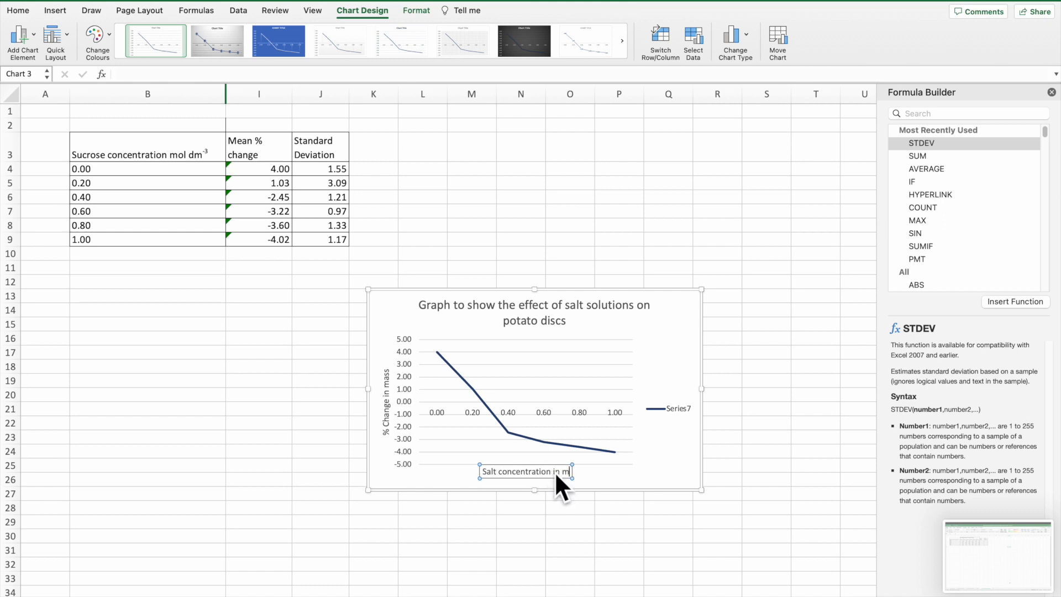
pyautogui.write('ol dm')
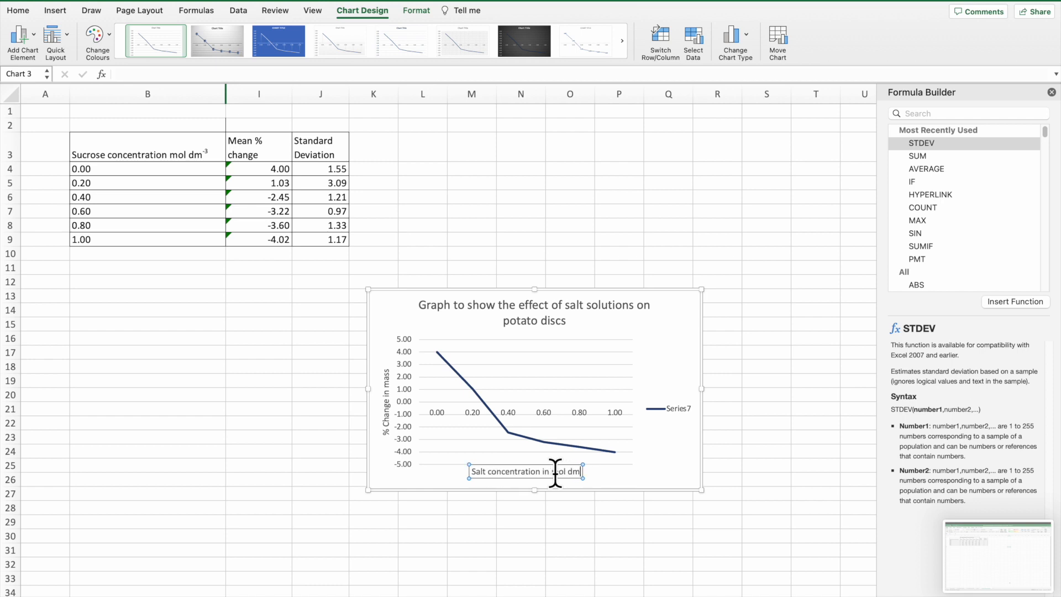
pyautogui.write('-3')
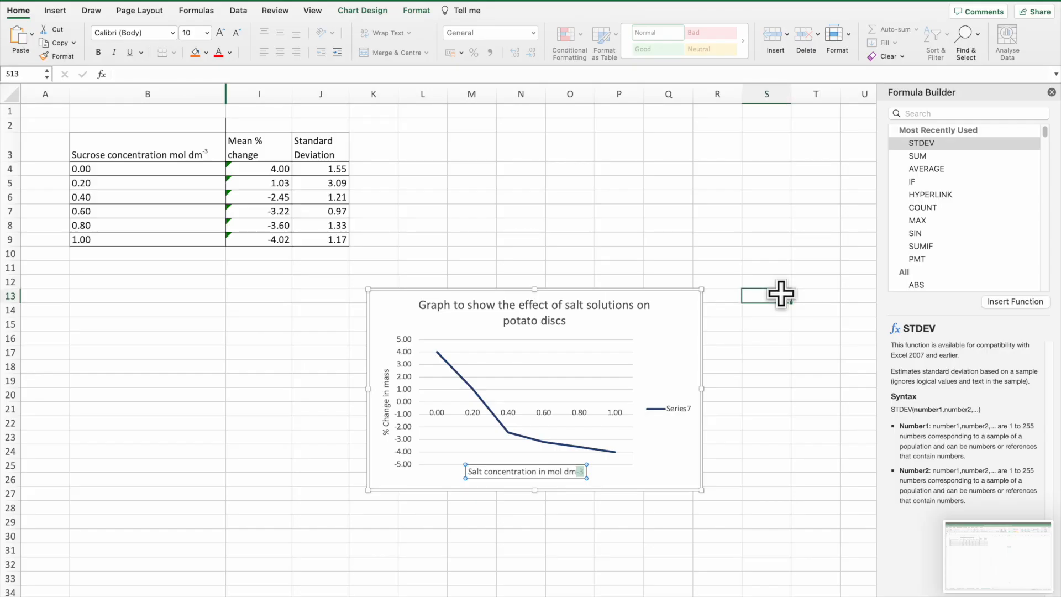
pyautogui.click(781, 293)
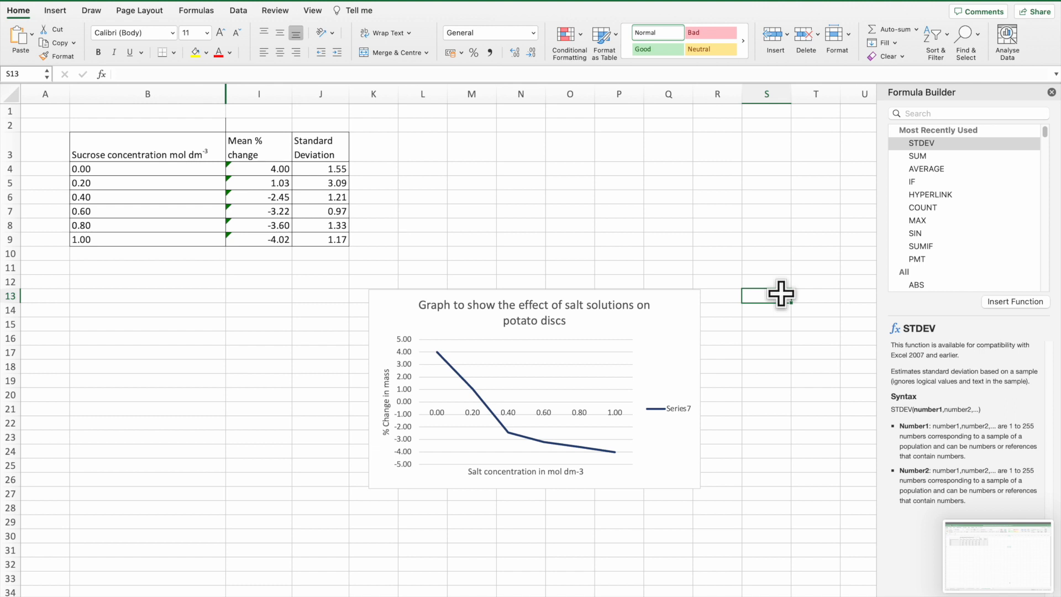
# Step: Add a trendline to the plotted mean % change series and make it Logarithmic
pyautogui.rightClick(479, 397)
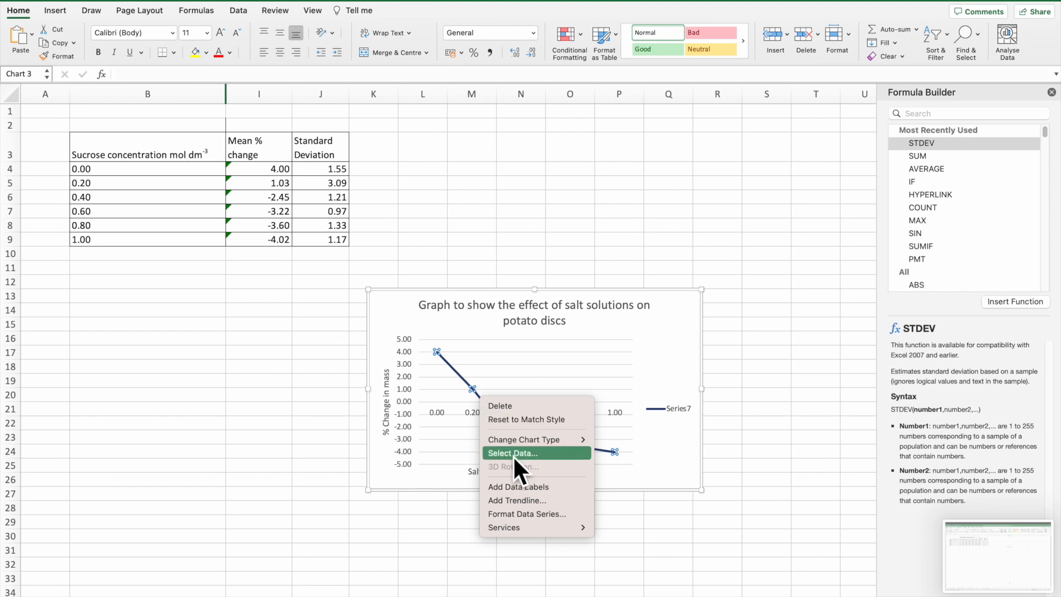
pyautogui.click(532, 498)
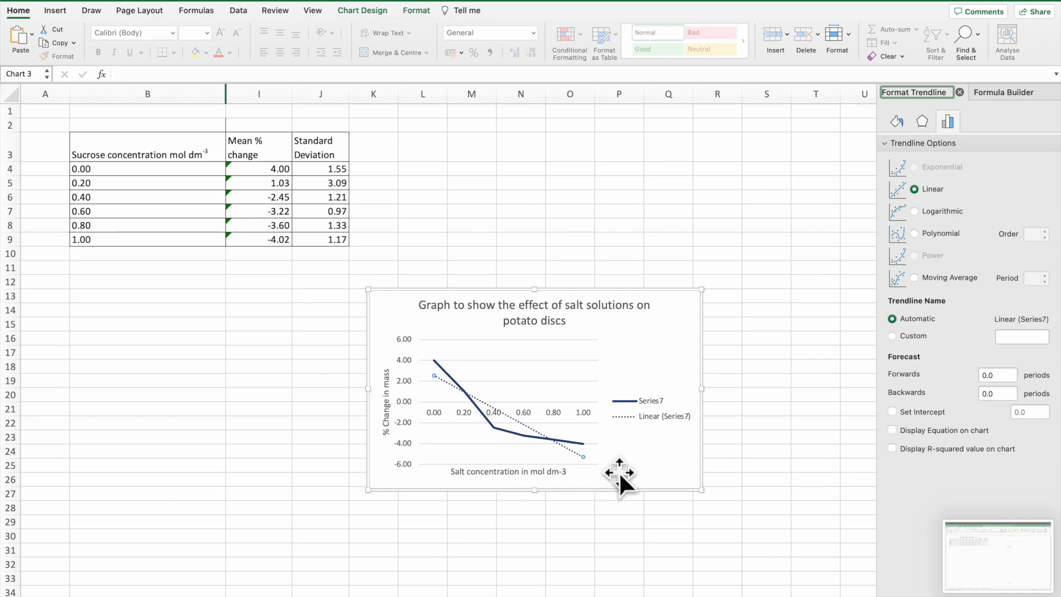
pyautogui.click(914, 211)
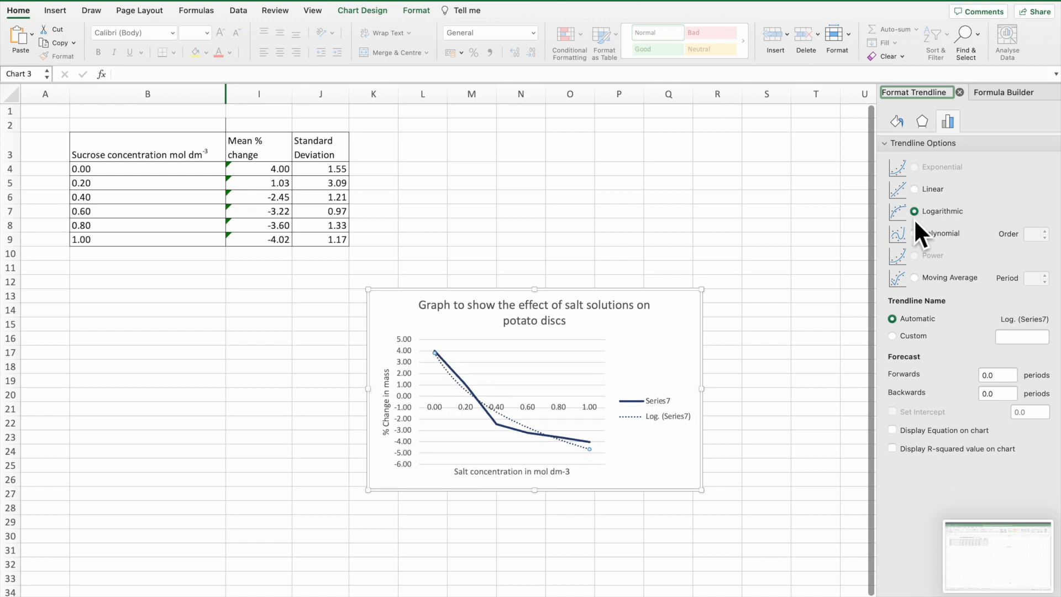
pyautogui.click(914, 233)
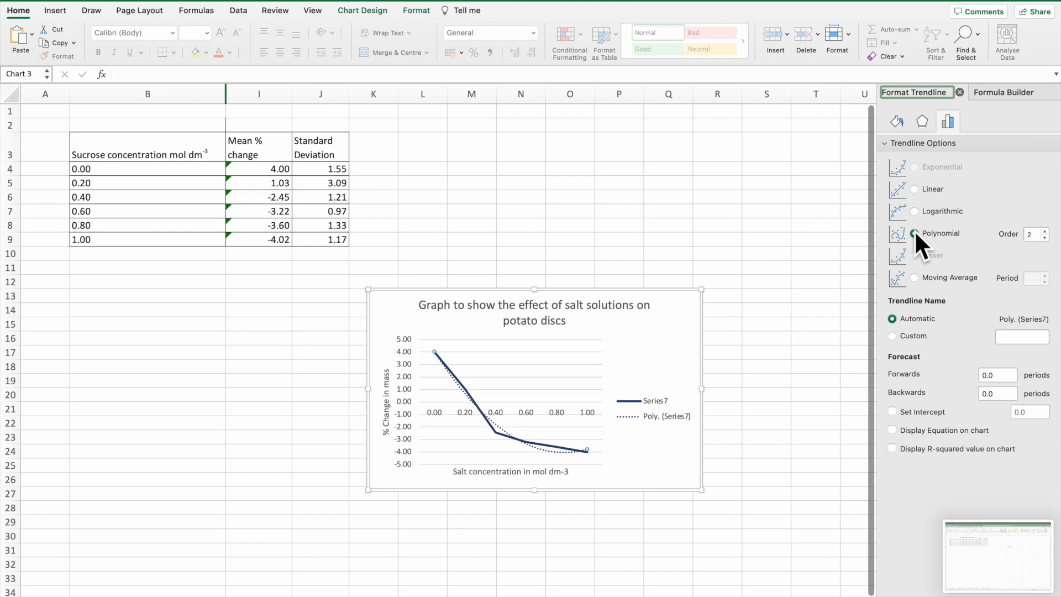
pyautogui.click(915, 212)
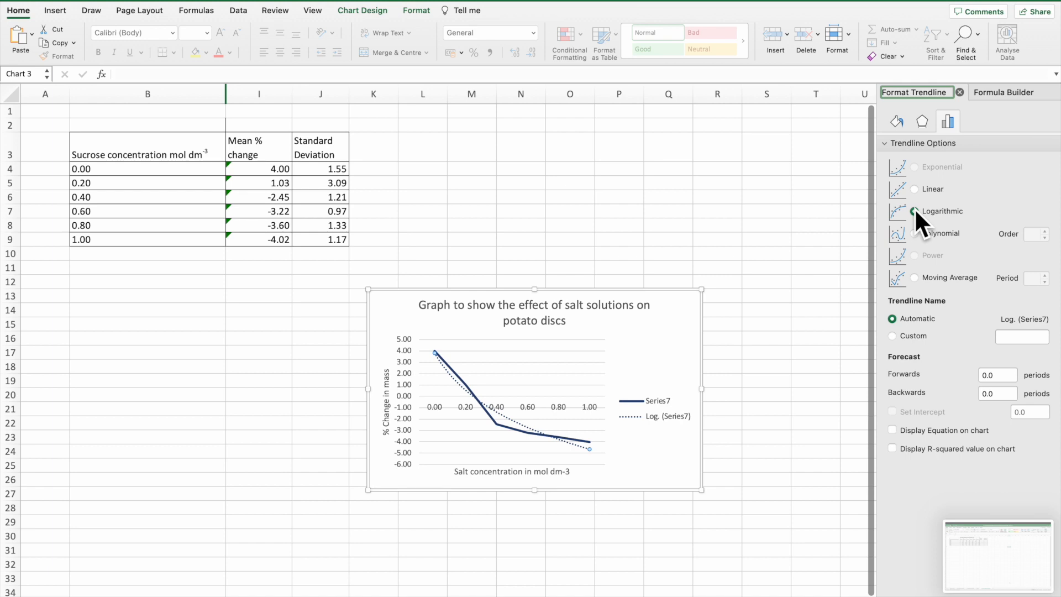
pyautogui.rightClick(450, 368)
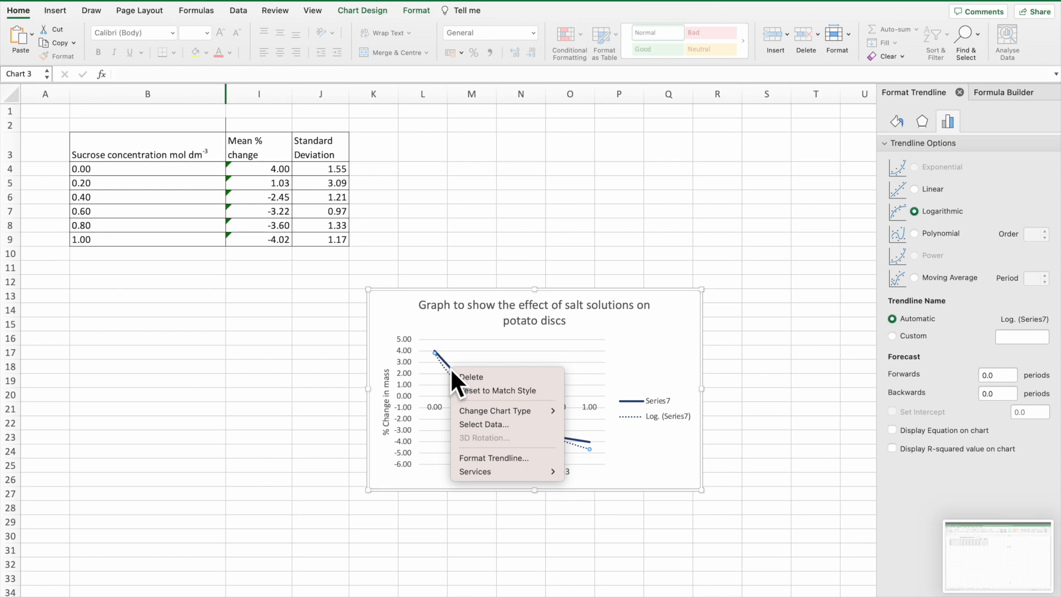
pyautogui.press('Escape')
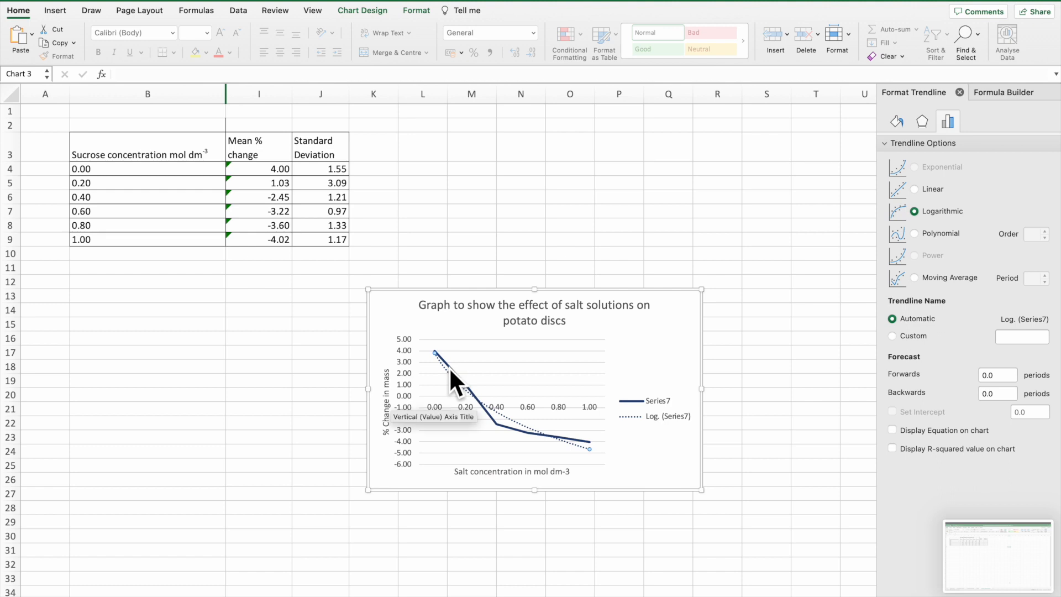
pyautogui.click(362, 11)
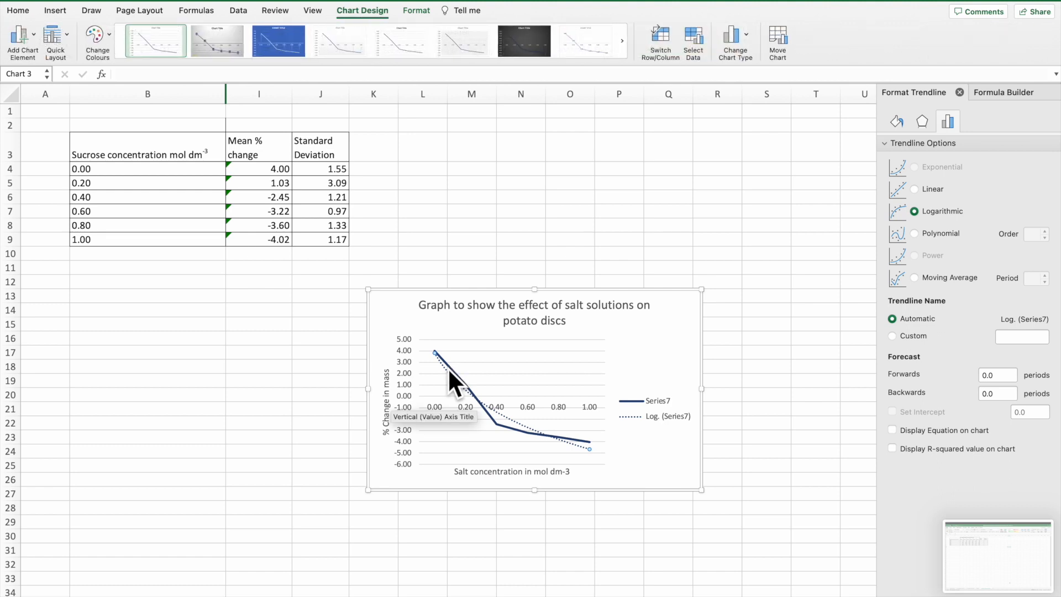
# Step: Format the mean % change data series with No line so its connecting line is removed
pyautogui.rightClick(451, 368)
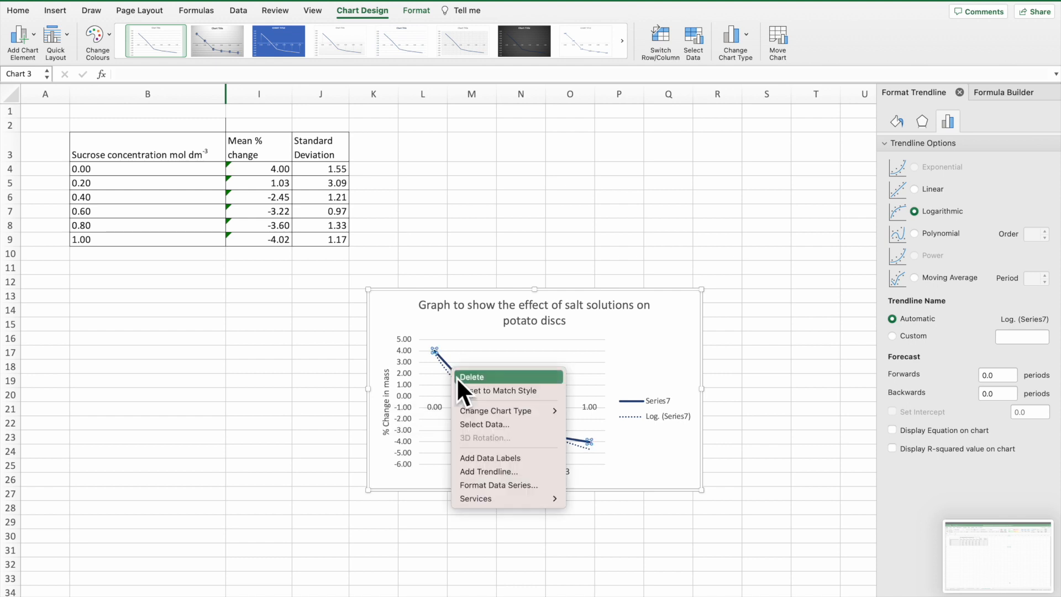
pyautogui.click(508, 485)
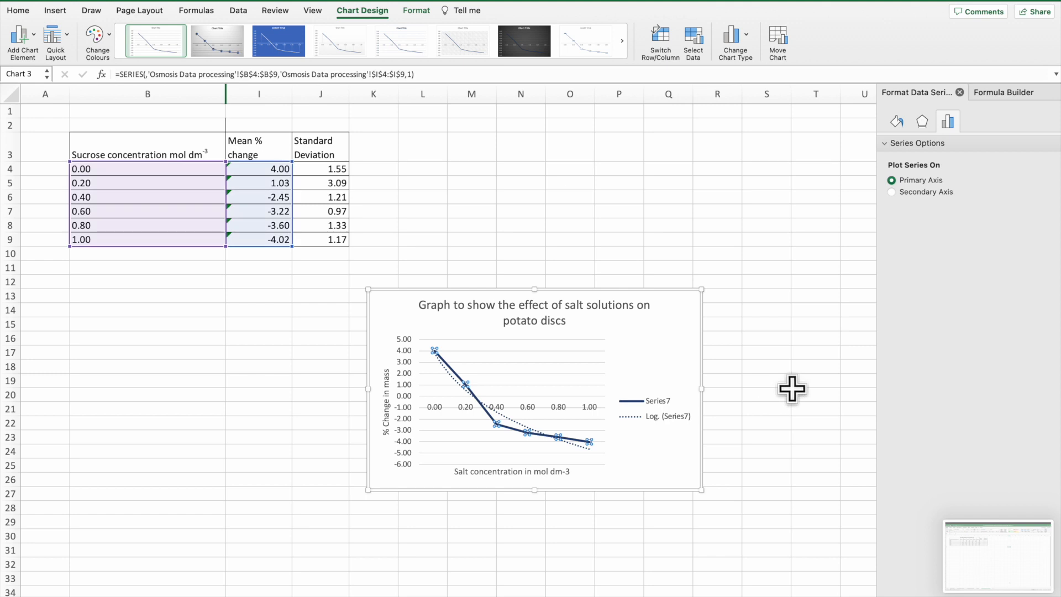
pyautogui.click(898, 121)
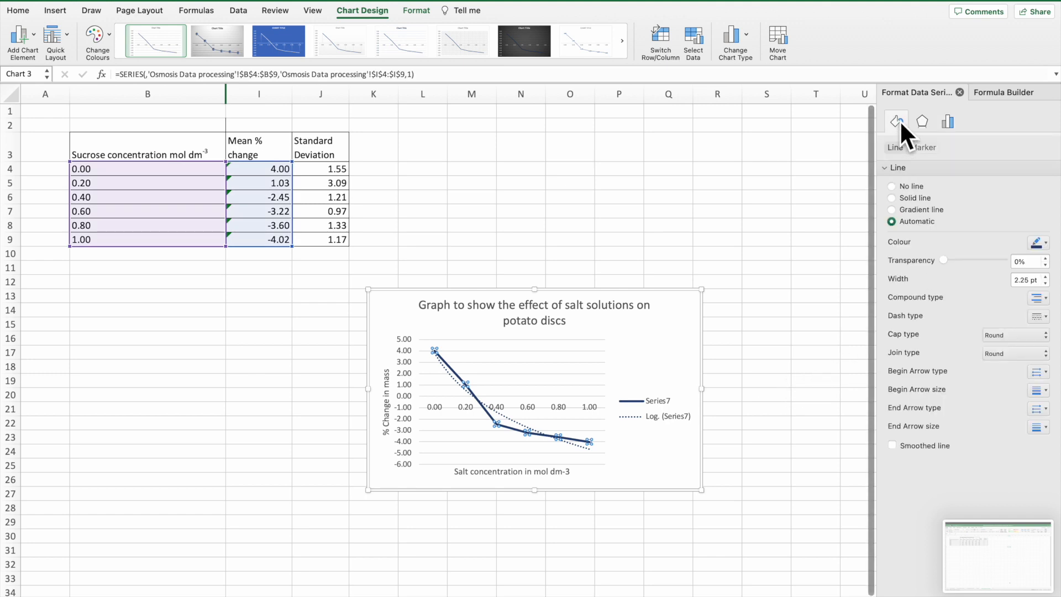
pyautogui.click(891, 184)
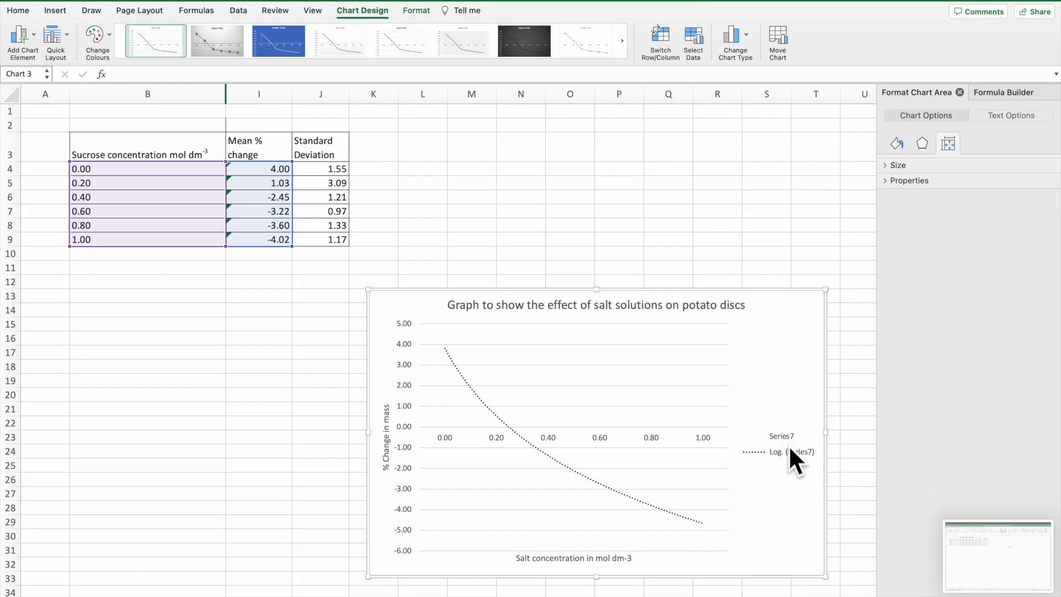
# Step: Delete the legend showing the series and trendline names from the chart
pyautogui.click(788, 446)
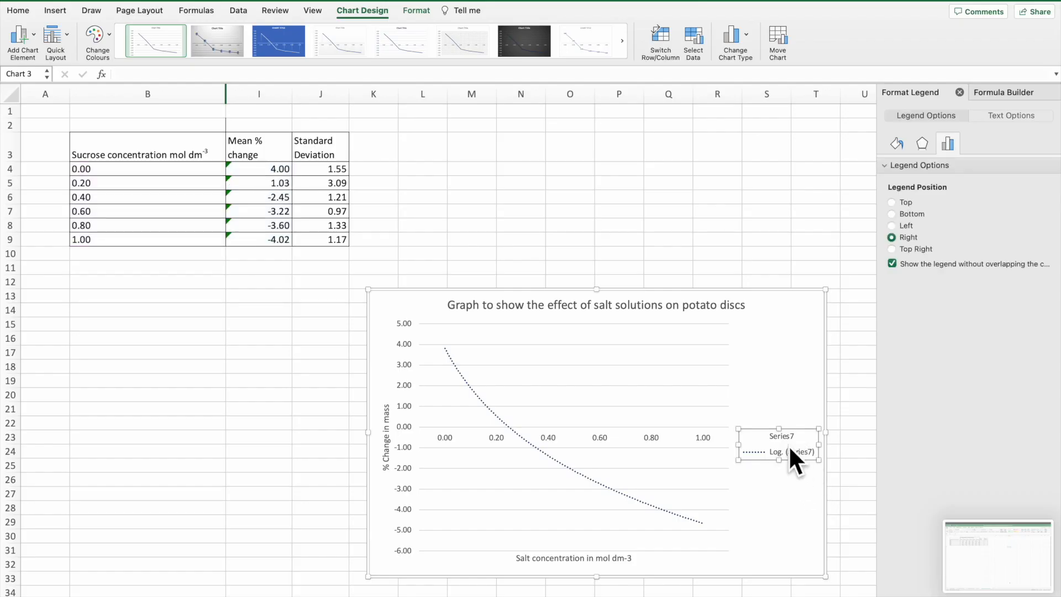
pyautogui.rightClick(796, 430)
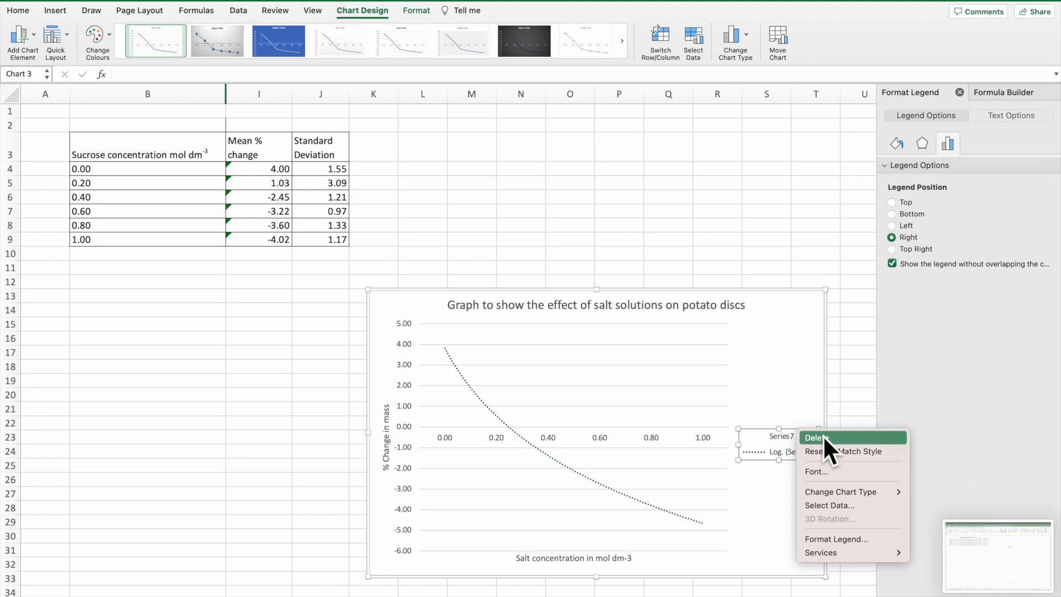
pyautogui.click(824, 436)
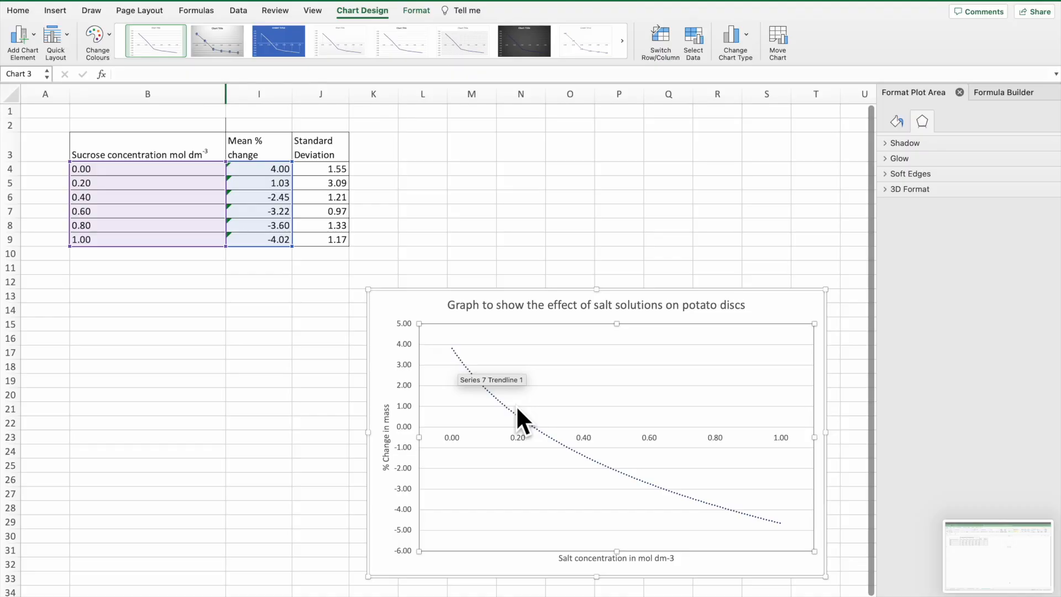
# Step: Give the mean % change data series built-in markers of size 7
pyautogui.click(516, 405)
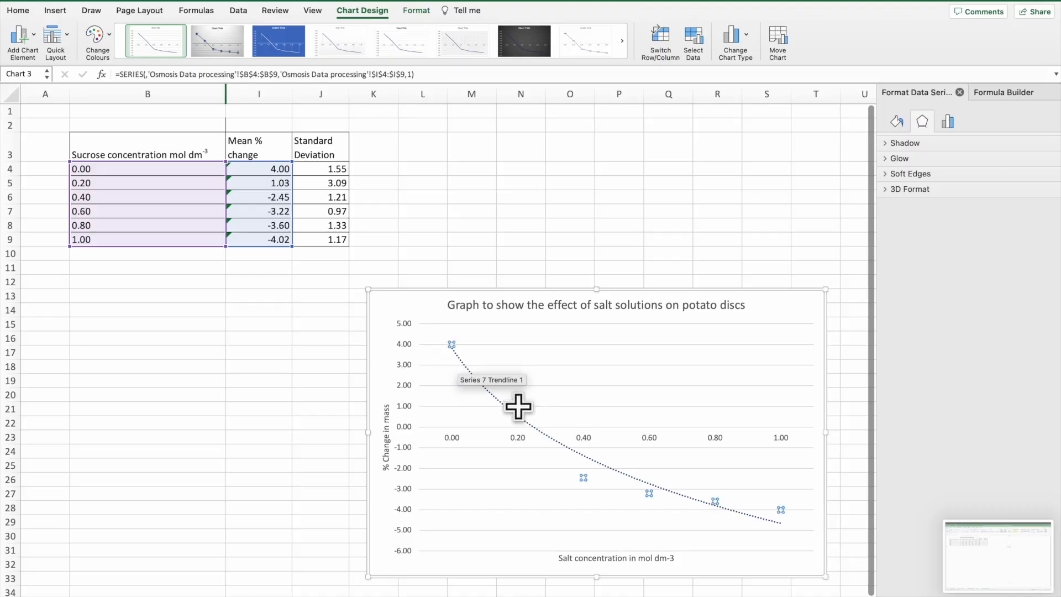
pyautogui.rightClick(518, 406)
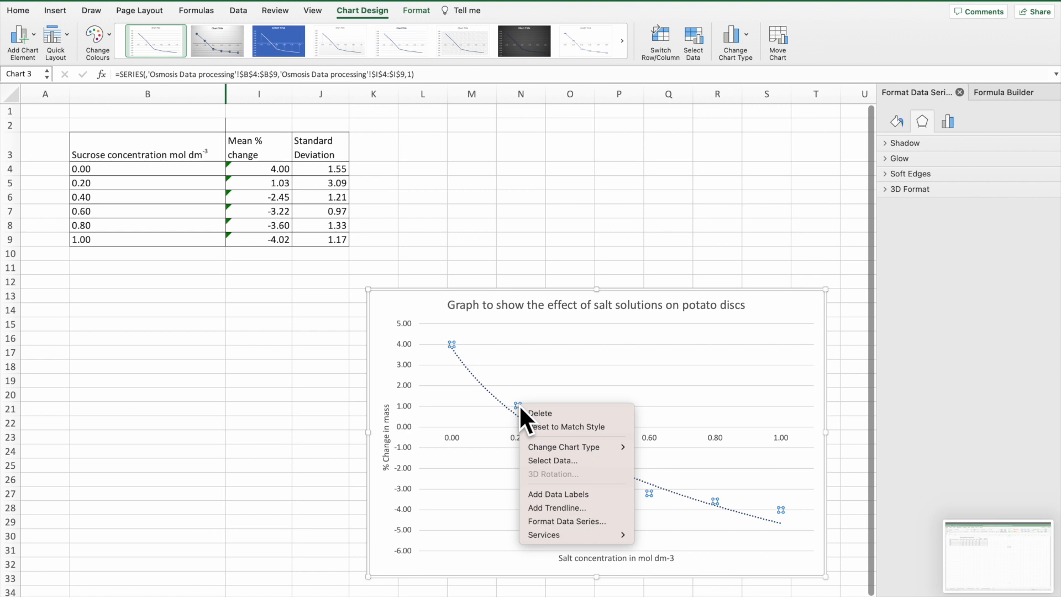
pyautogui.click(586, 522)
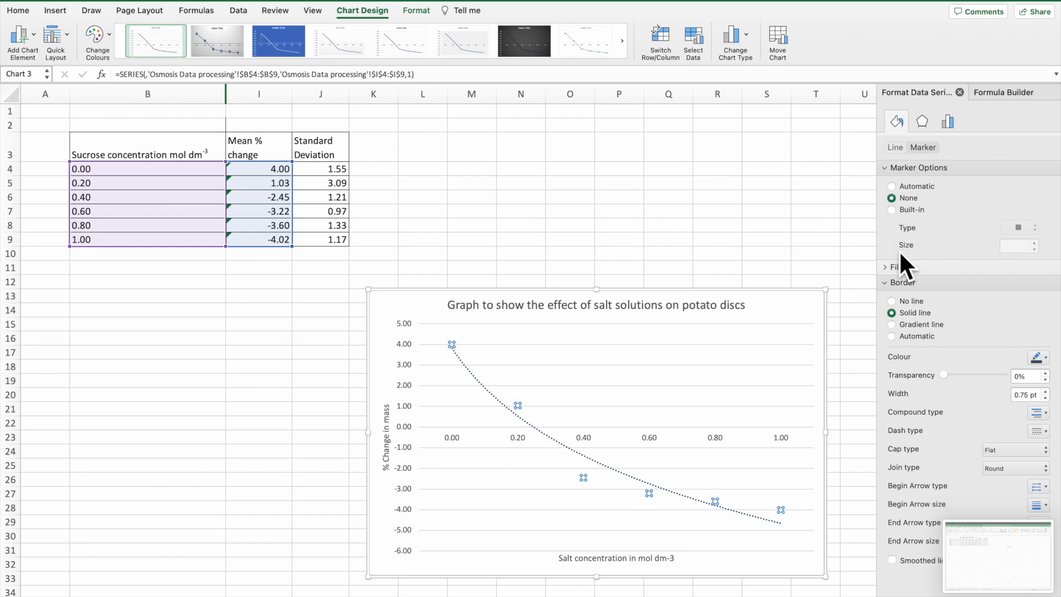
pyautogui.click(891, 209)
pyautogui.click(1034, 243)
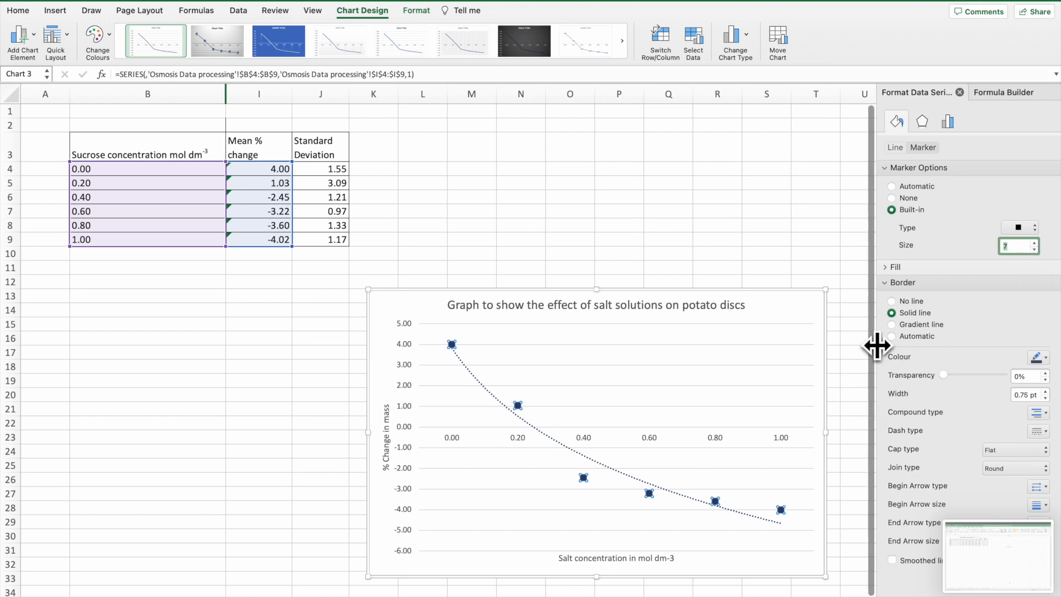
# Step: Display the R-squared value for the trendline and move its label into the empty upper-right area of the plot
pyautogui.click(854, 369)
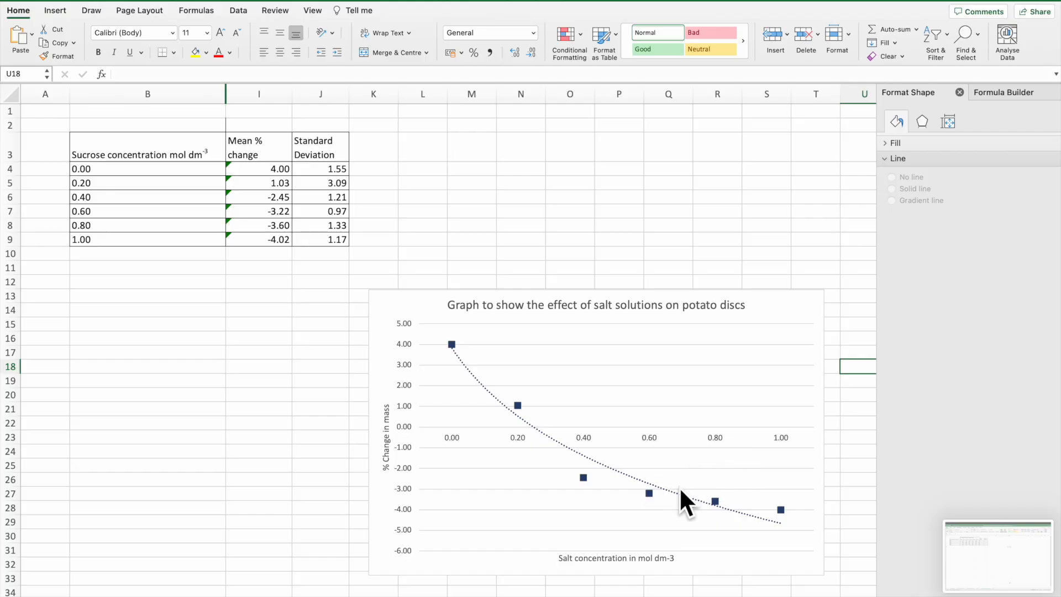
pyautogui.rightClick(674, 493)
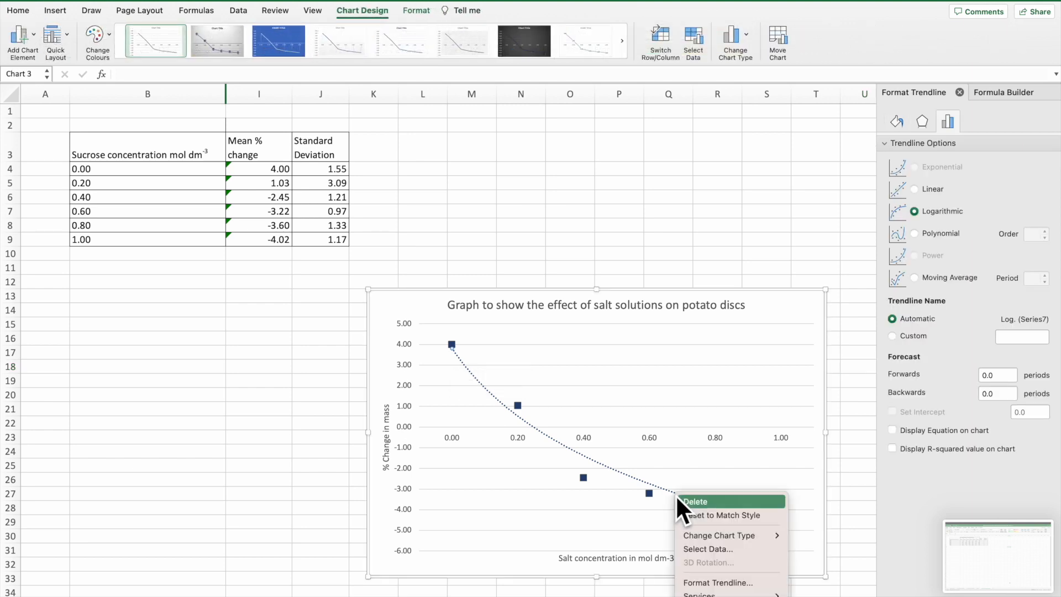
pyautogui.click(737, 583)
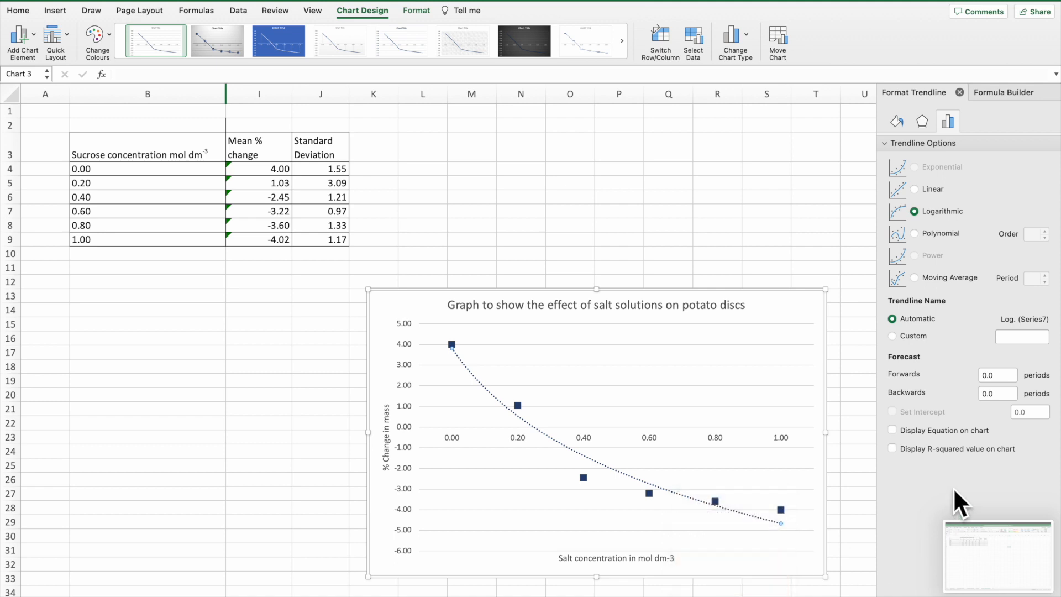
pyautogui.click(892, 448)
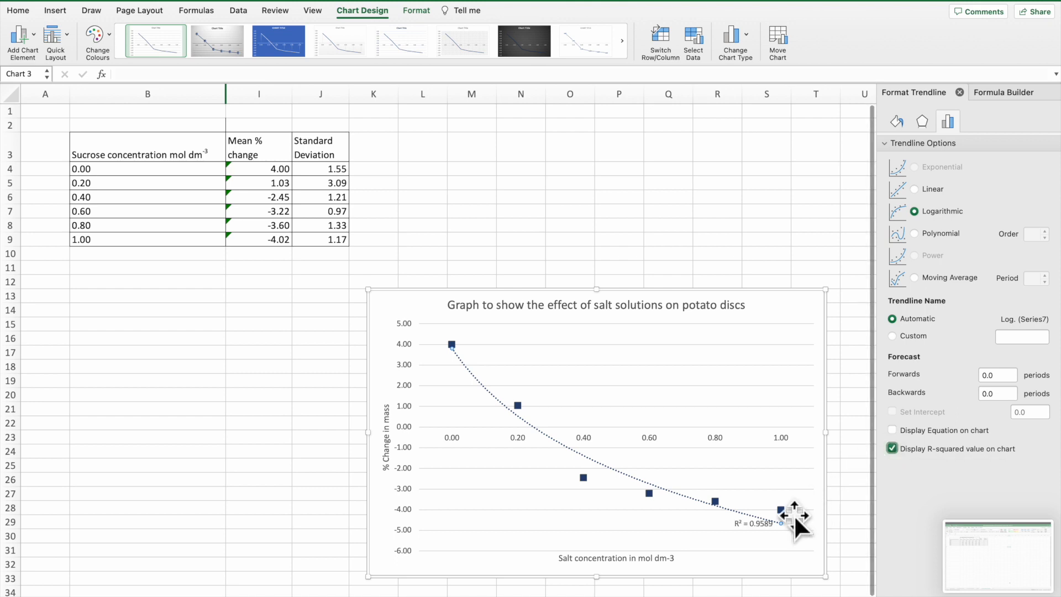
pyautogui.click(761, 523)
pyautogui.moveTo(768, 523); pyautogui.dragTo(775, 363)
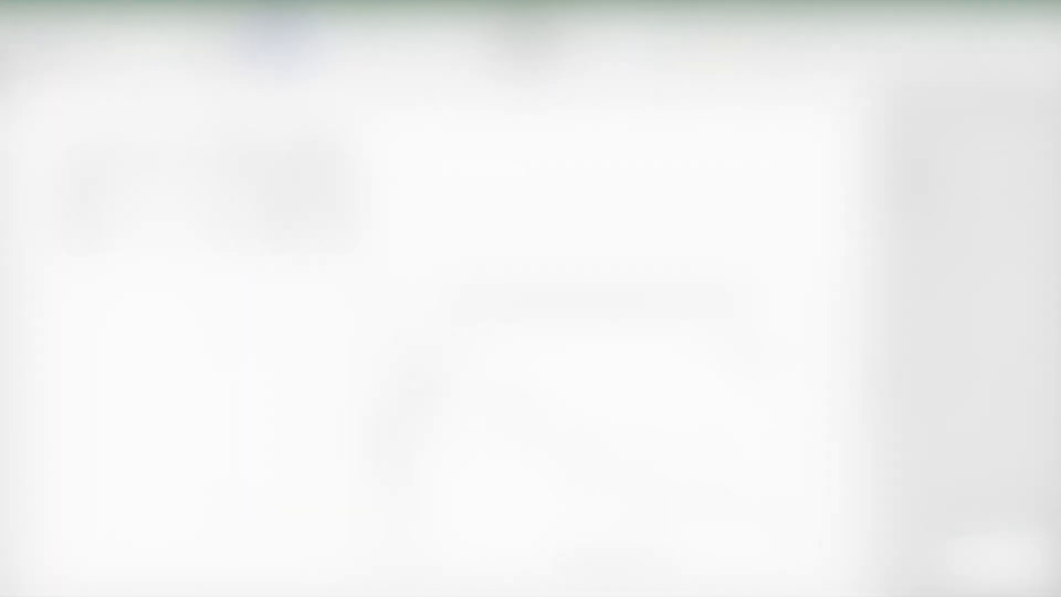
# Step: Add minor gridlines for the vertical axis and major gridlines for the horizontal axis of the chart
pyautogui.rightClick(419, 375)
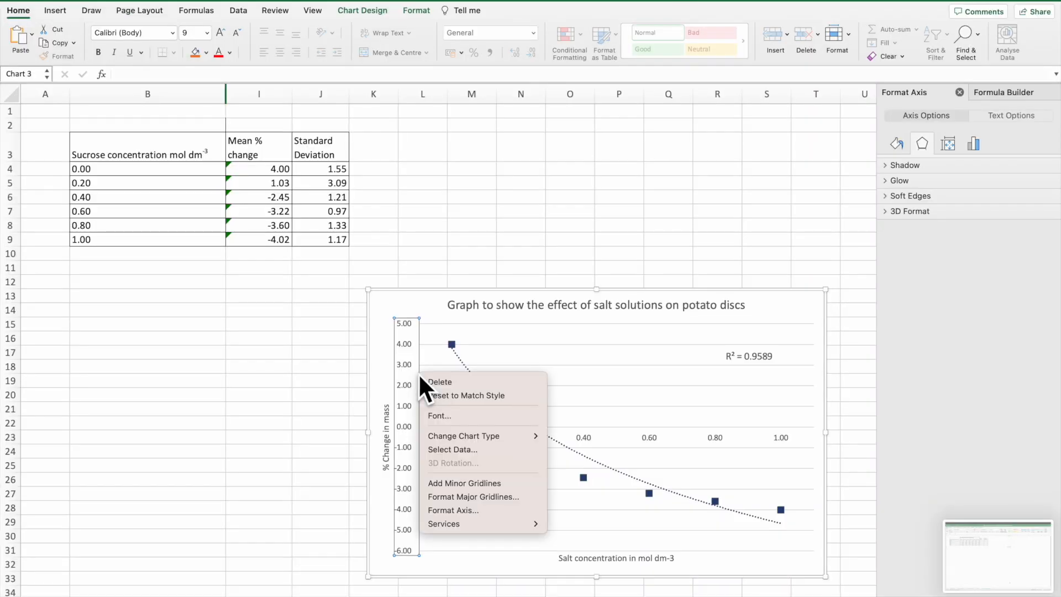
pyautogui.click(476, 486)
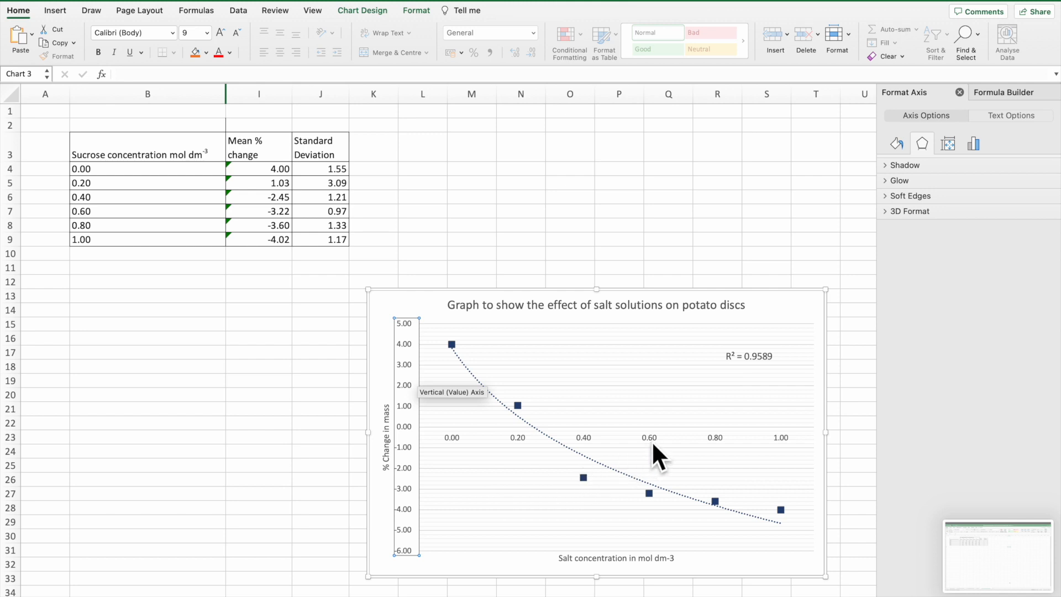
pyautogui.rightClick(684, 439)
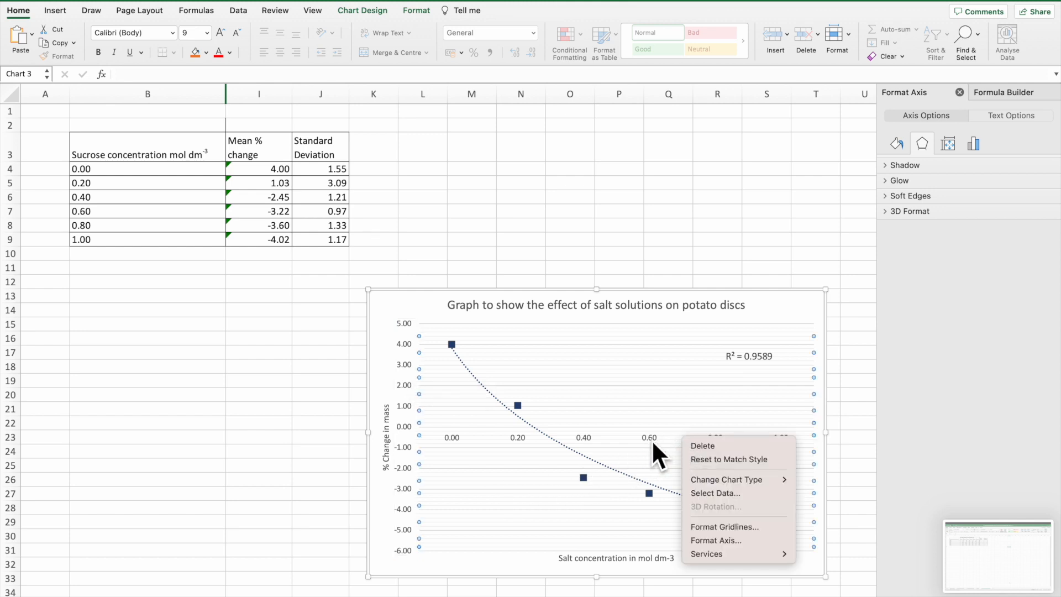
pyautogui.click(655, 438)
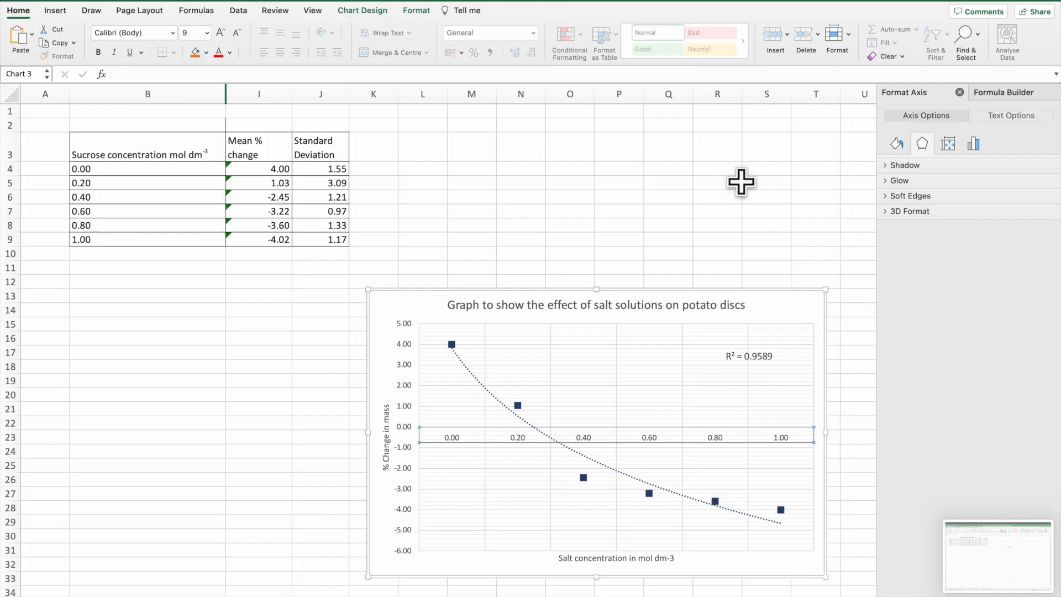
pyautogui.click(738, 183)
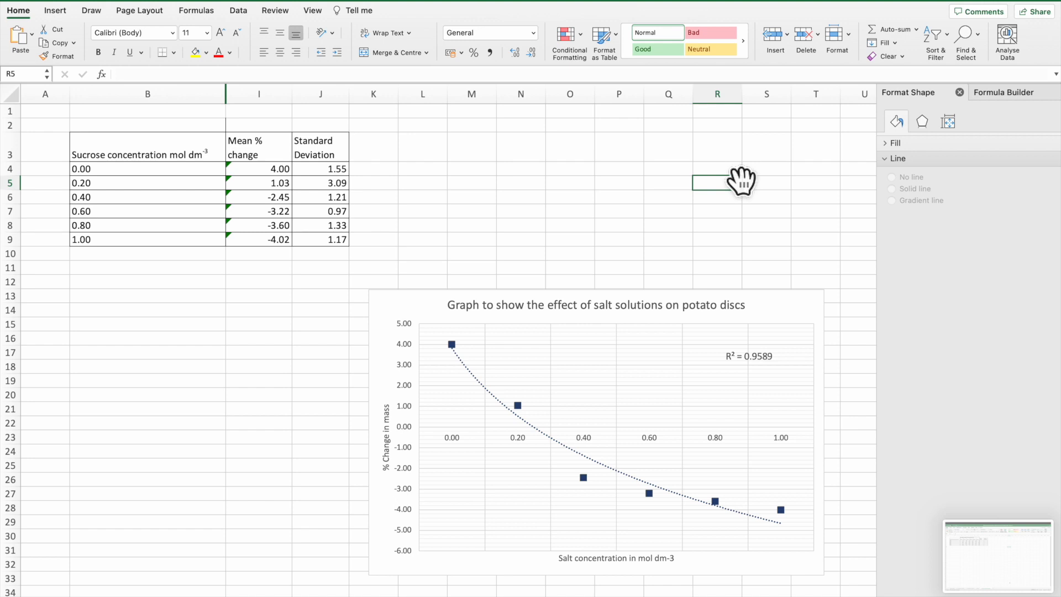
# Step: Set the horizontal axis position to On tick marks so the 0.00 concentration point sits on the vertical axis
pyautogui.click(454, 437)
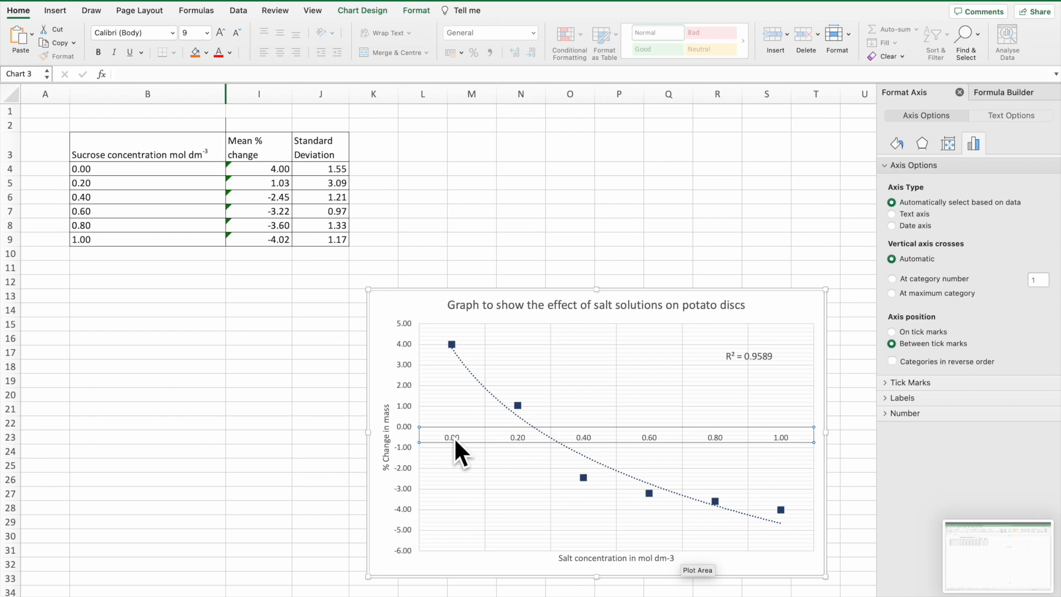
pyautogui.click(893, 332)
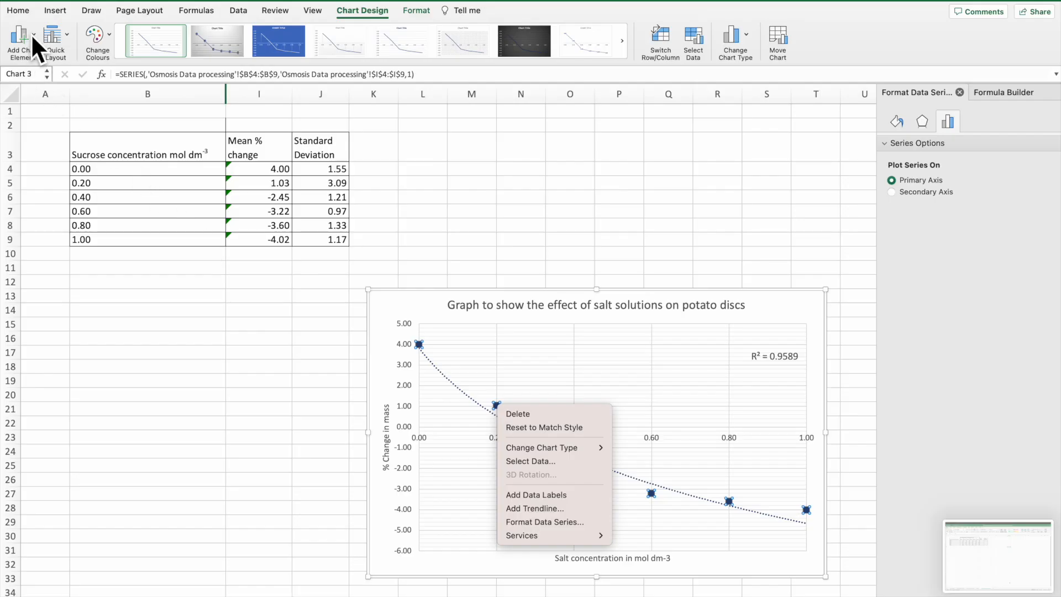
# Step: Add Standard Deviation error bars to the mean % change data series
pyautogui.click(32, 34)
pyautogui.click(32, 35)
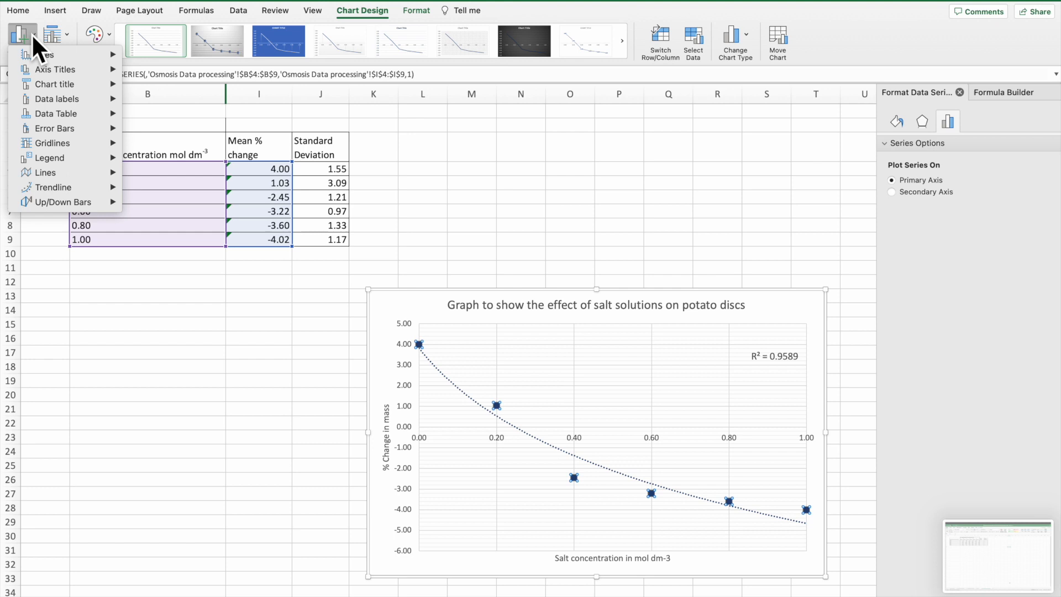
pyautogui.moveTo(58, 112)
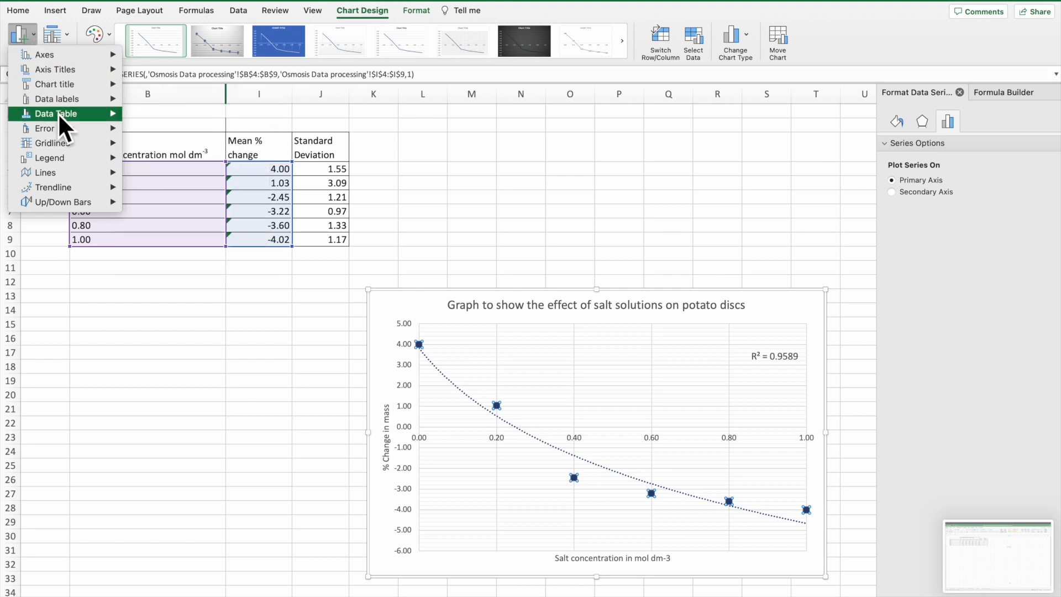
pyautogui.moveTo(80, 128)
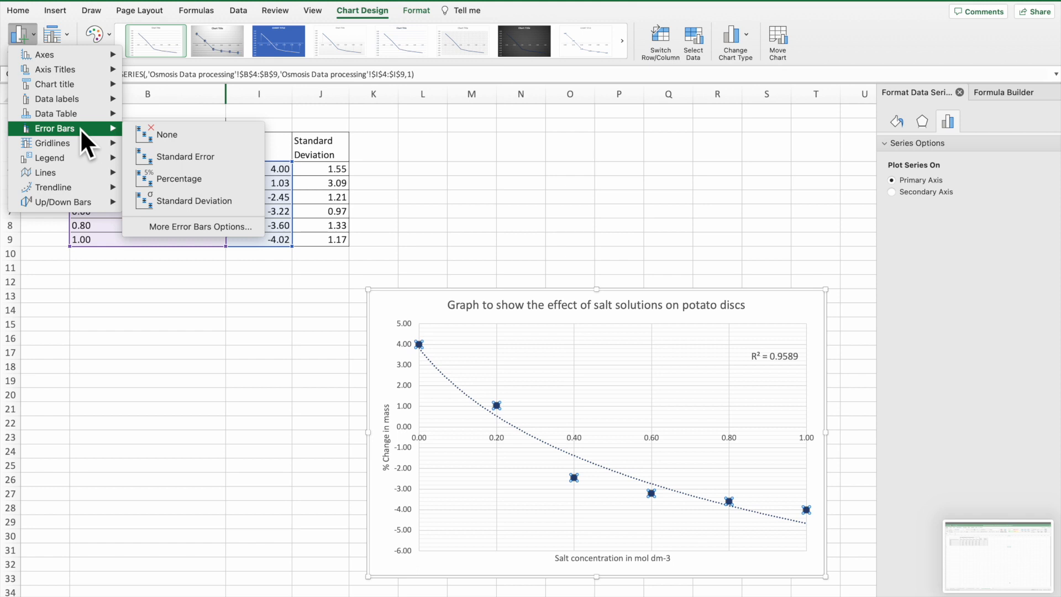
pyautogui.click(213, 198)
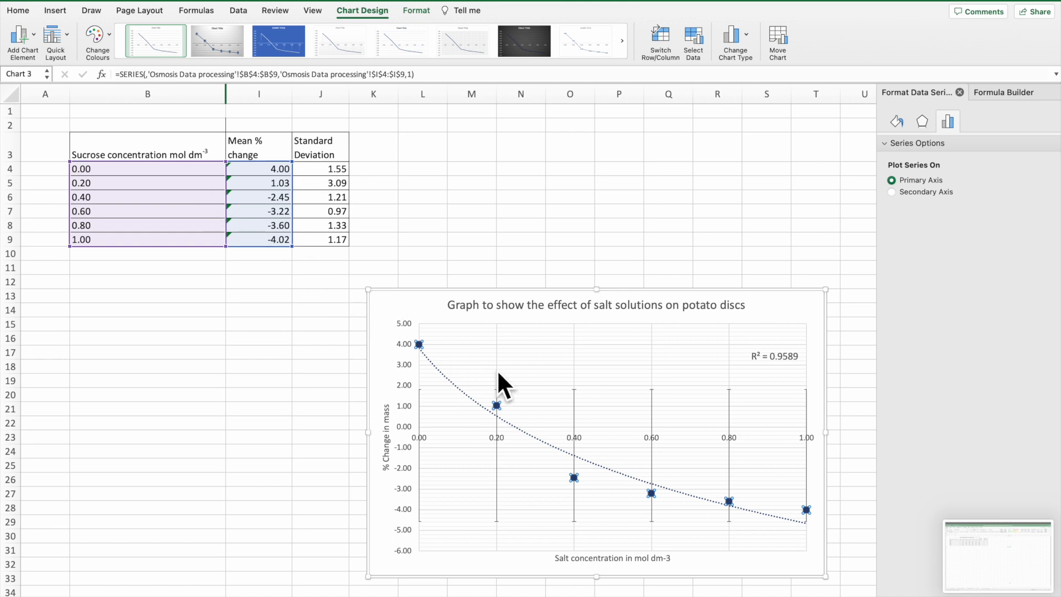
# Step: Give the error bars custom positive and negative values taken from the Standard Deviation cells J4:J9
pyautogui.moveTo(498, 373)
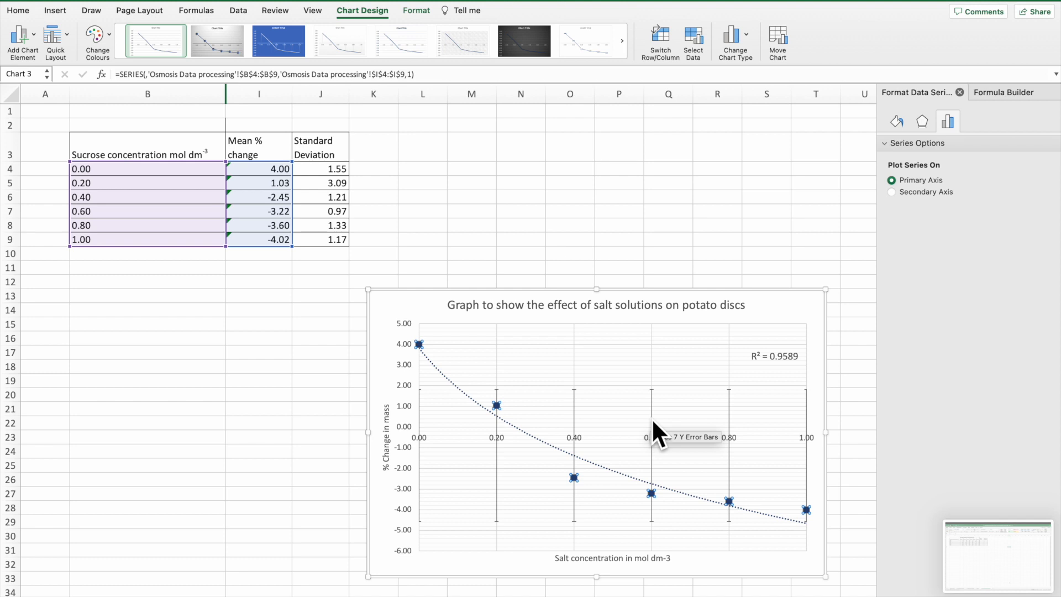
pyautogui.click(652, 419)
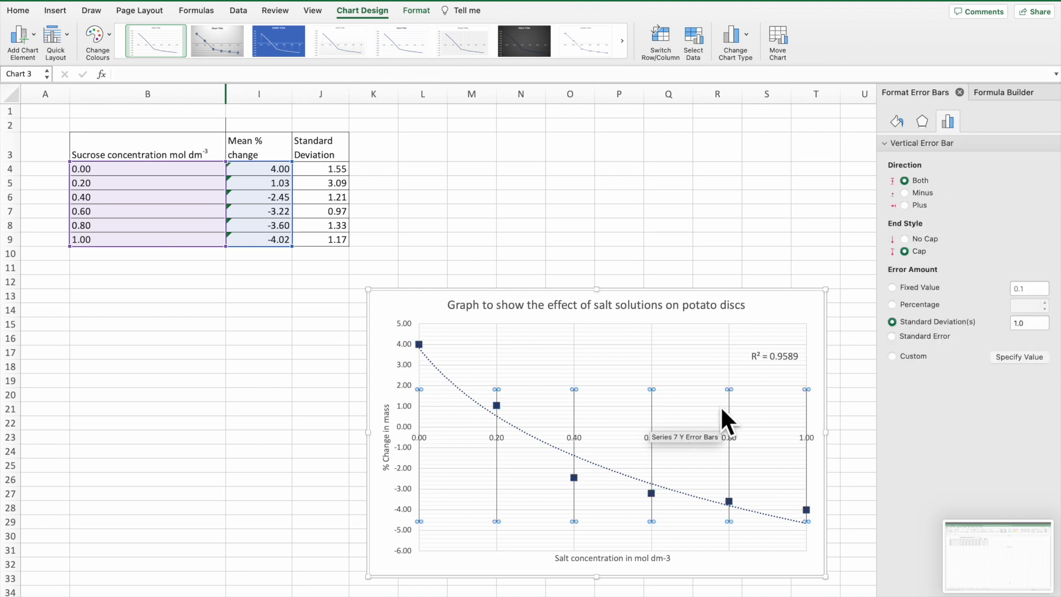
pyautogui.click(893, 356)
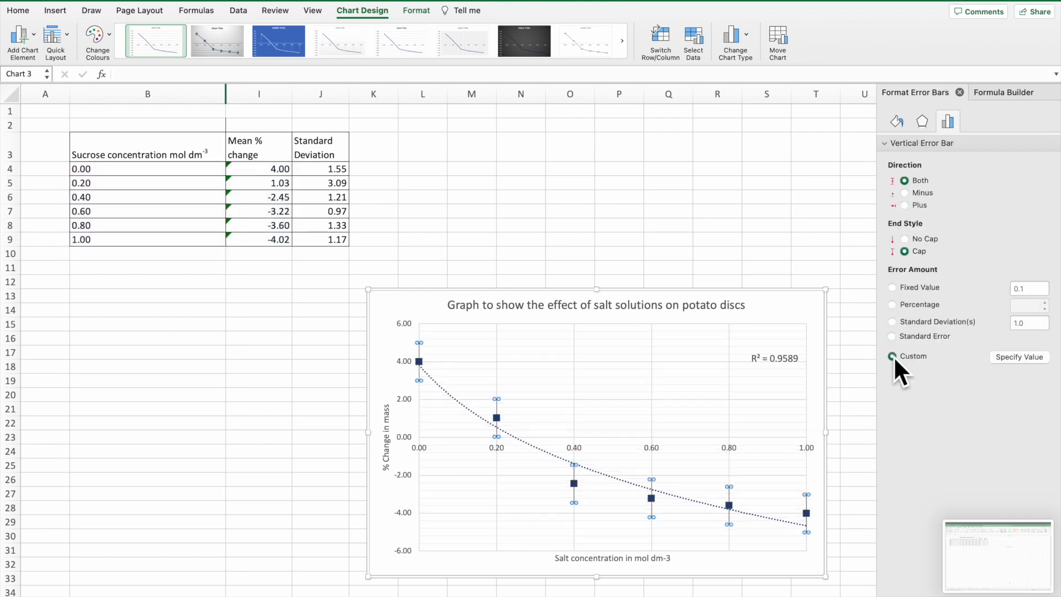
pyautogui.click(1020, 357)
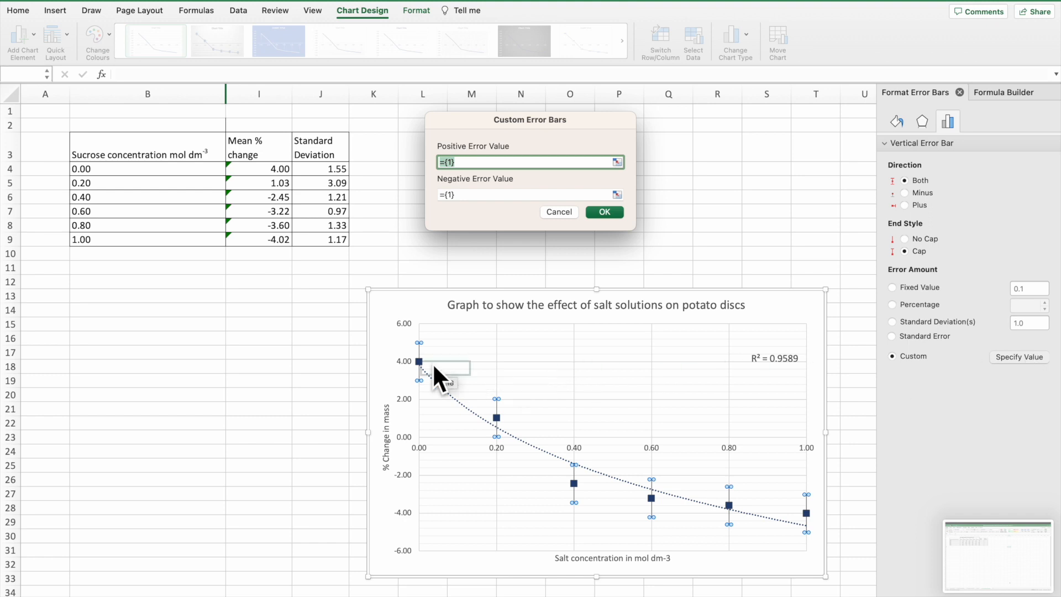
pyautogui.moveTo(333, 172); pyautogui.dragTo(327, 236)
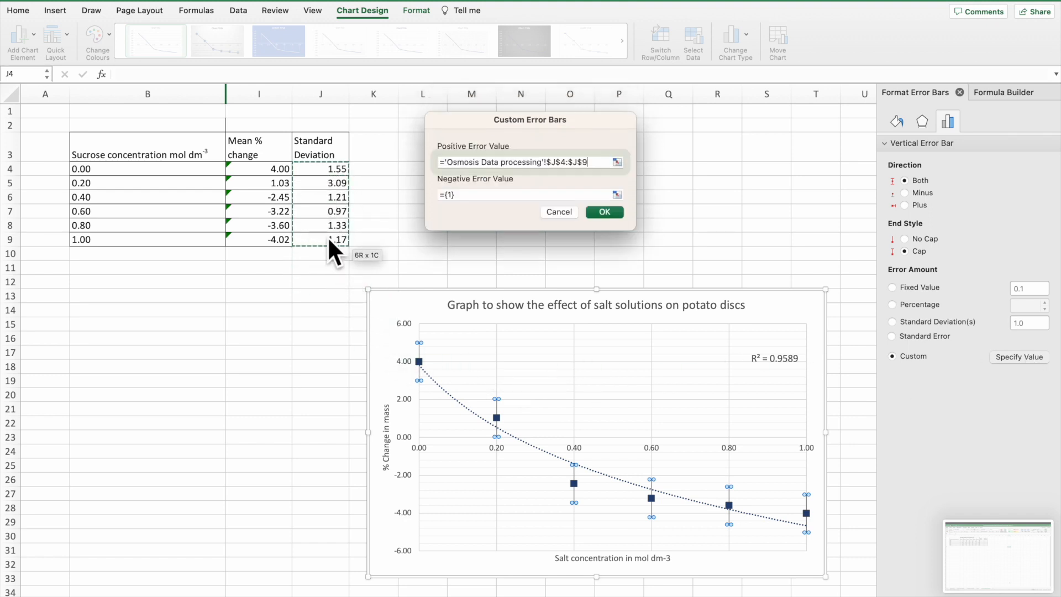
pyautogui.moveTo(466, 201); pyautogui.dragTo(443, 201)
pyautogui.moveTo(334, 176); pyautogui.dragTo(323, 237)
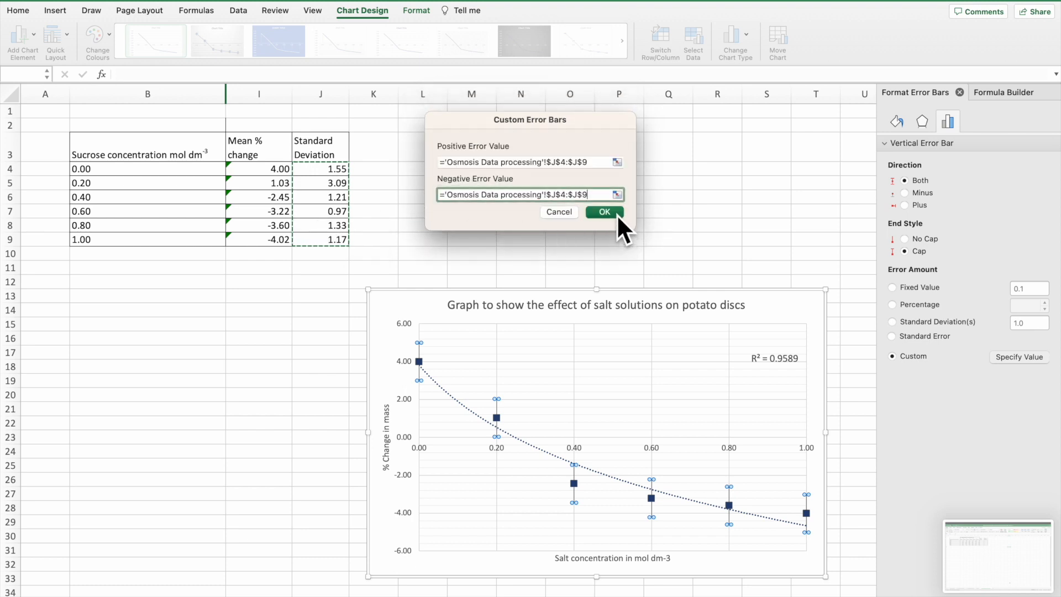
pyautogui.click(618, 215)
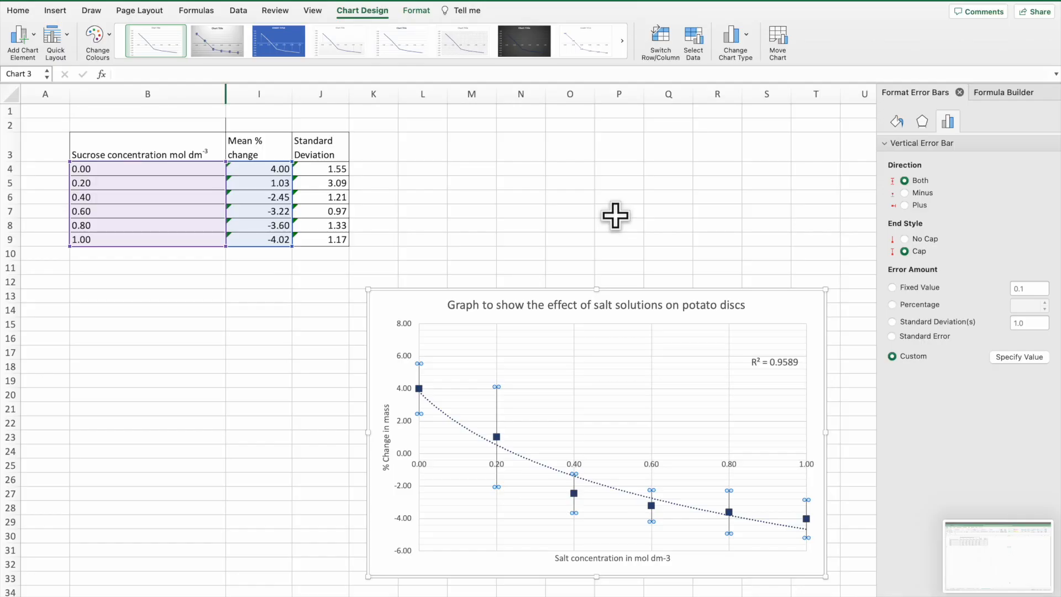
pyautogui.click(616, 215)
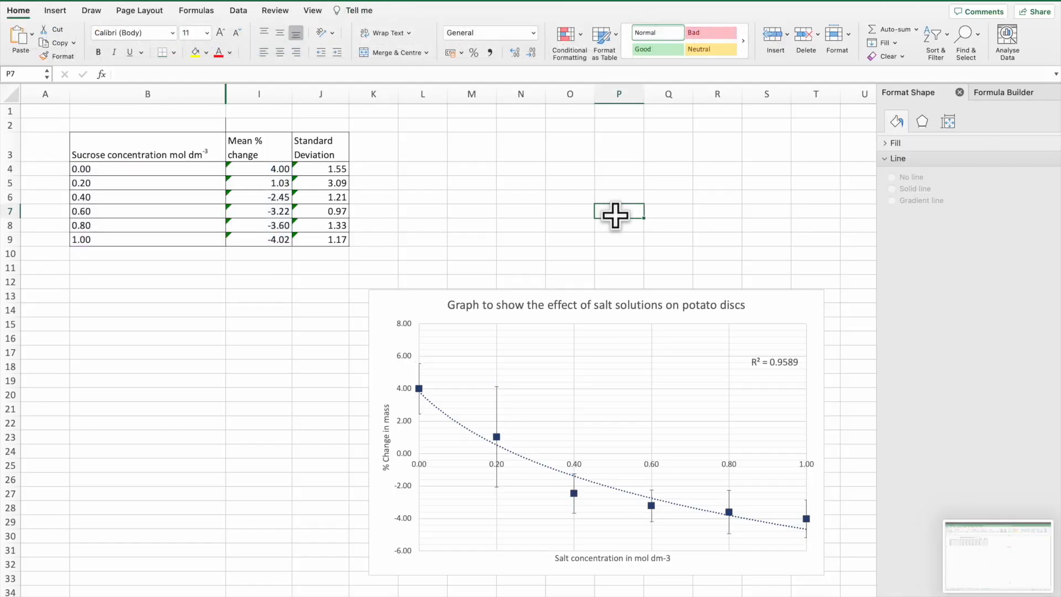
# Step: Format the chart's vertical axis with a solid line 1.5 pt wide
pyautogui.click(643, 455)
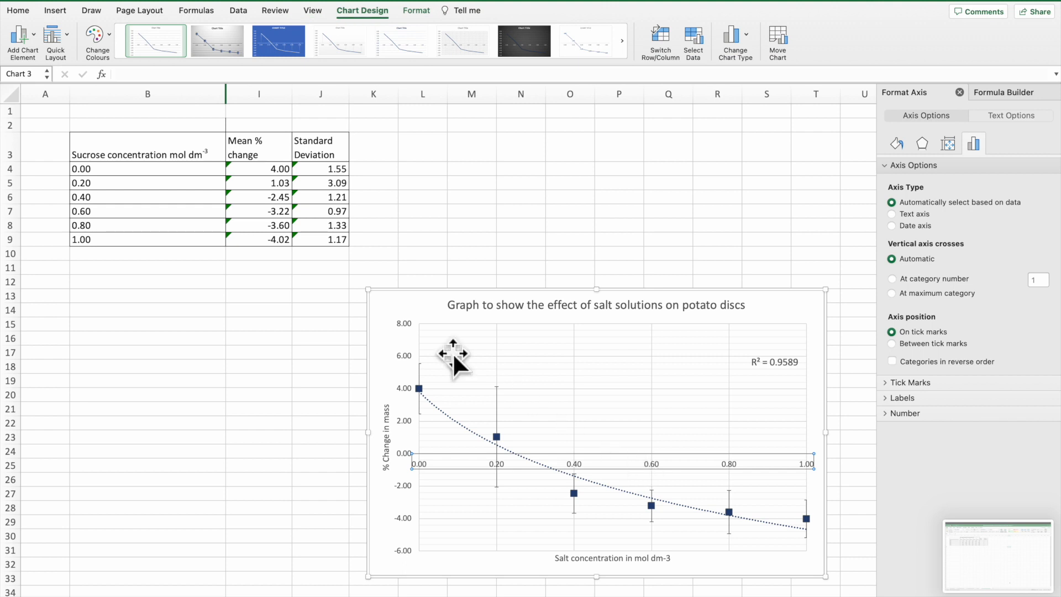
pyautogui.click(419, 344)
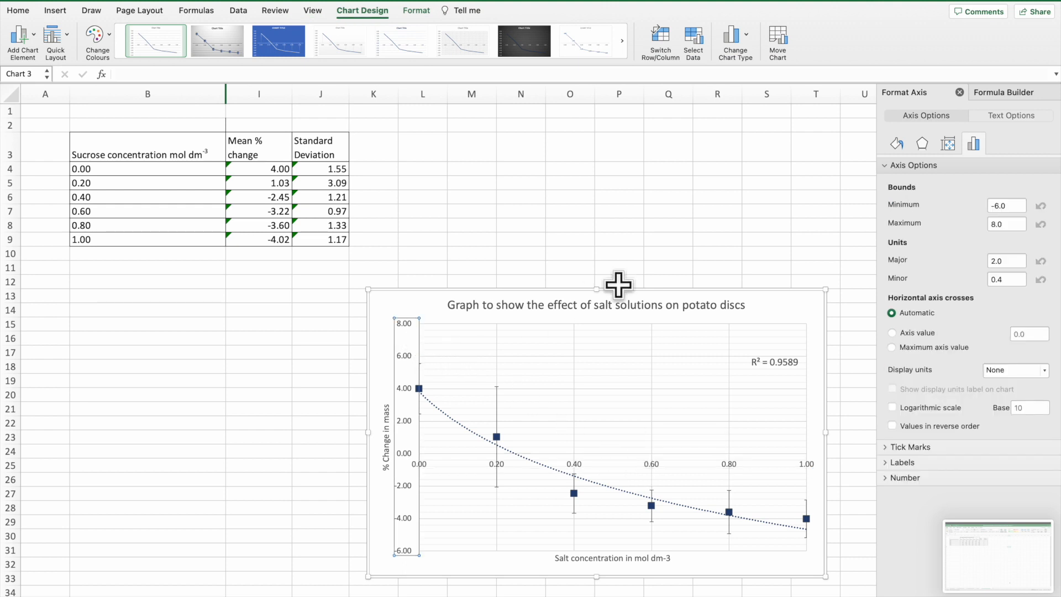
pyautogui.click(896, 143)
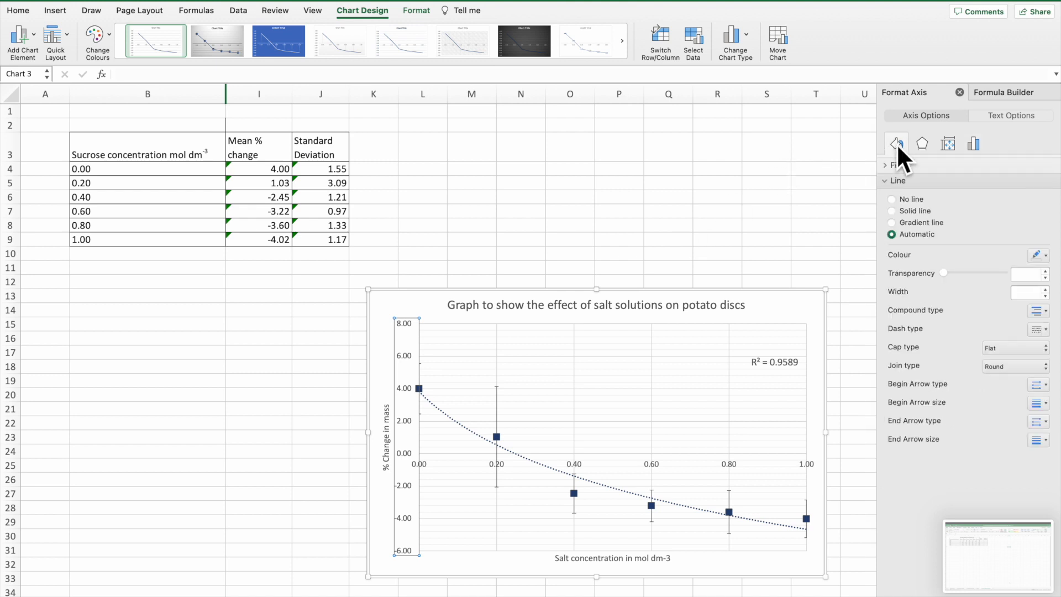
pyautogui.click(891, 211)
pyautogui.click(1046, 290)
pyautogui.click(1046, 290)
pyautogui.click(1046, 290)
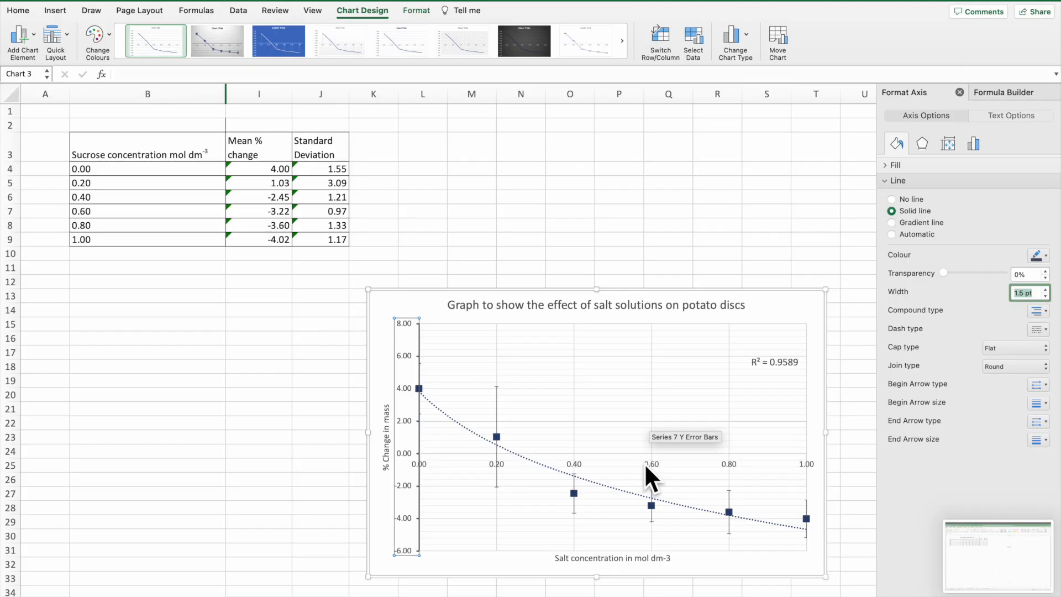
# Step: Format the chart's horizontal axis with a solid line 1.5 pt wide
pyautogui.click(646, 465)
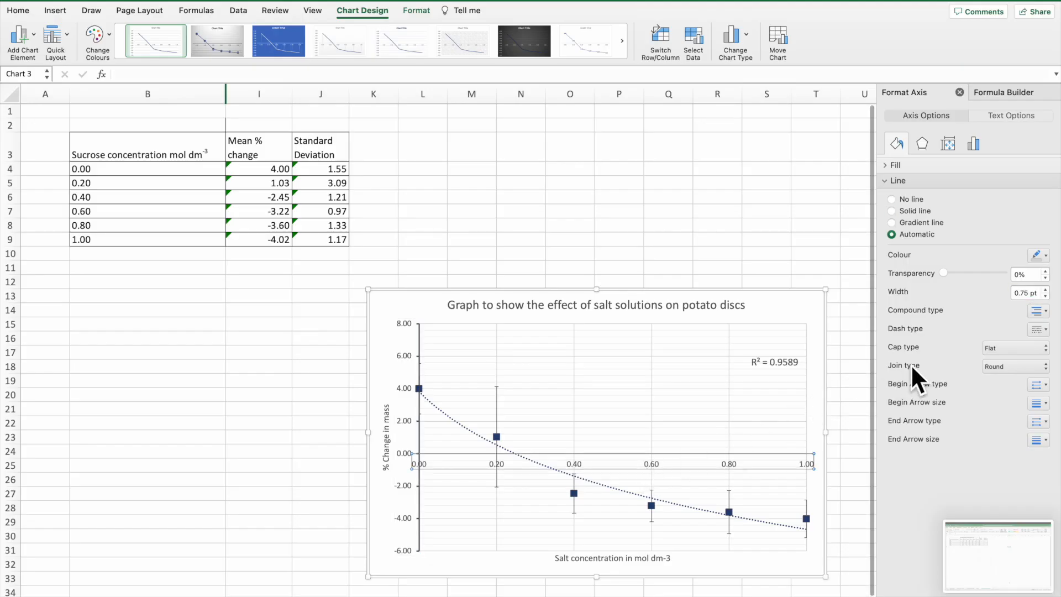
pyautogui.click(1046, 290)
pyautogui.click(1046, 290)
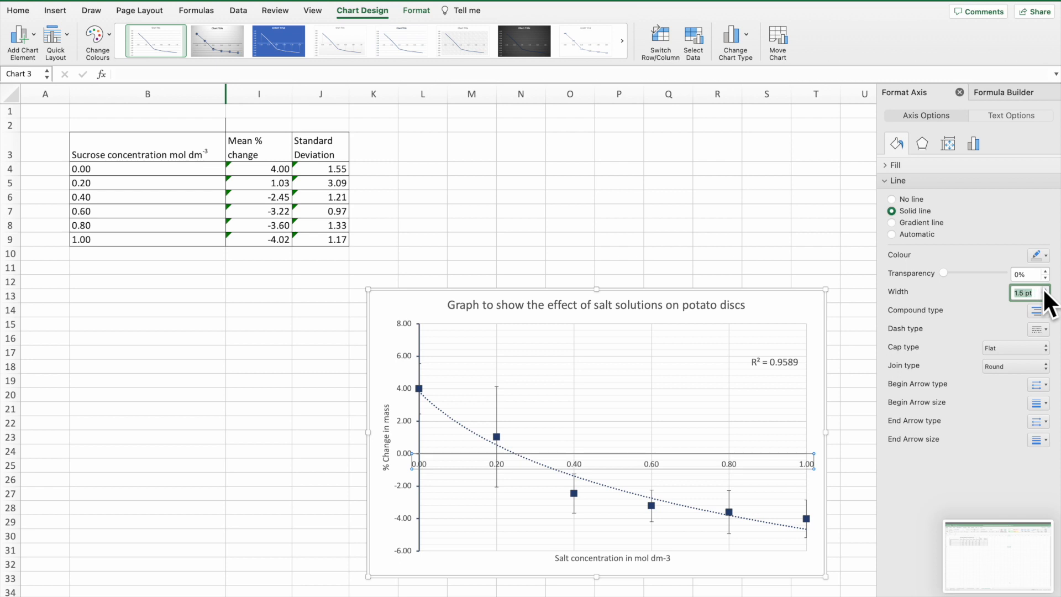
pyautogui.click(759, 253)
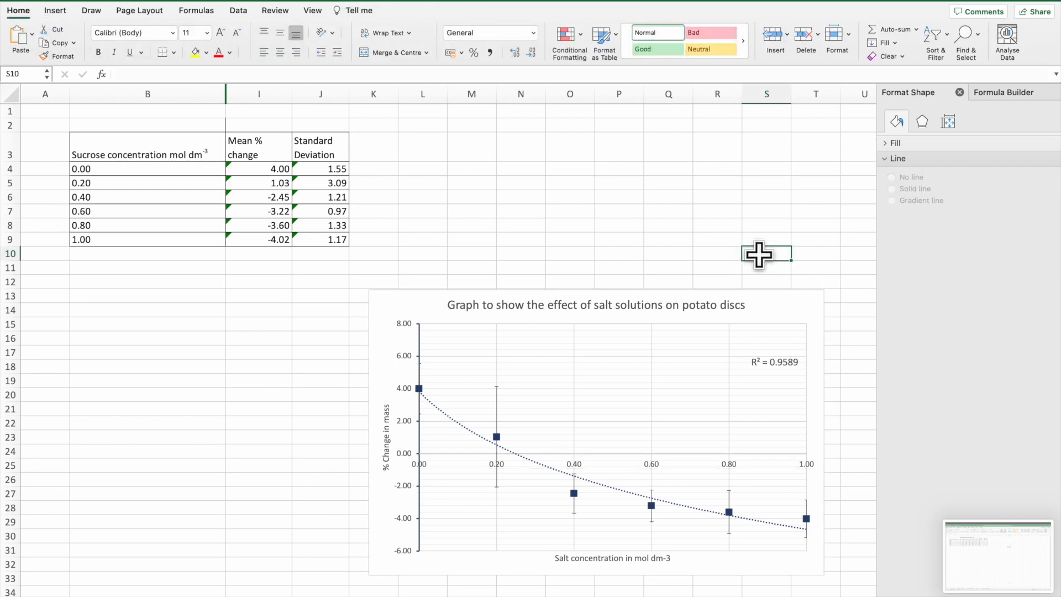
# Step: Set the horizontal axis line colour to the black theme colour and deselect the chart
pyautogui.click(682, 454)
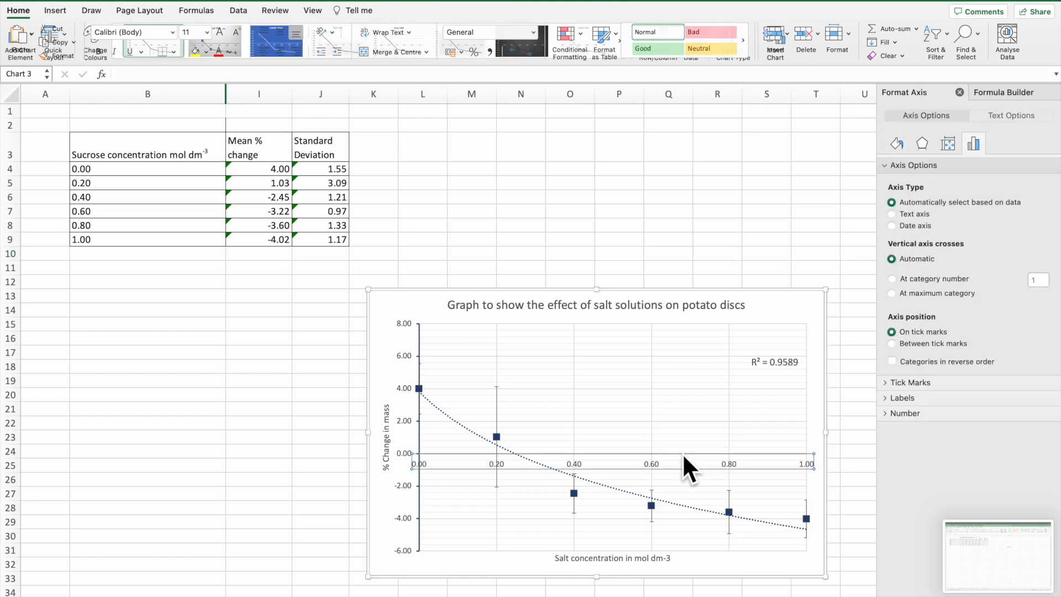
pyautogui.click(896, 144)
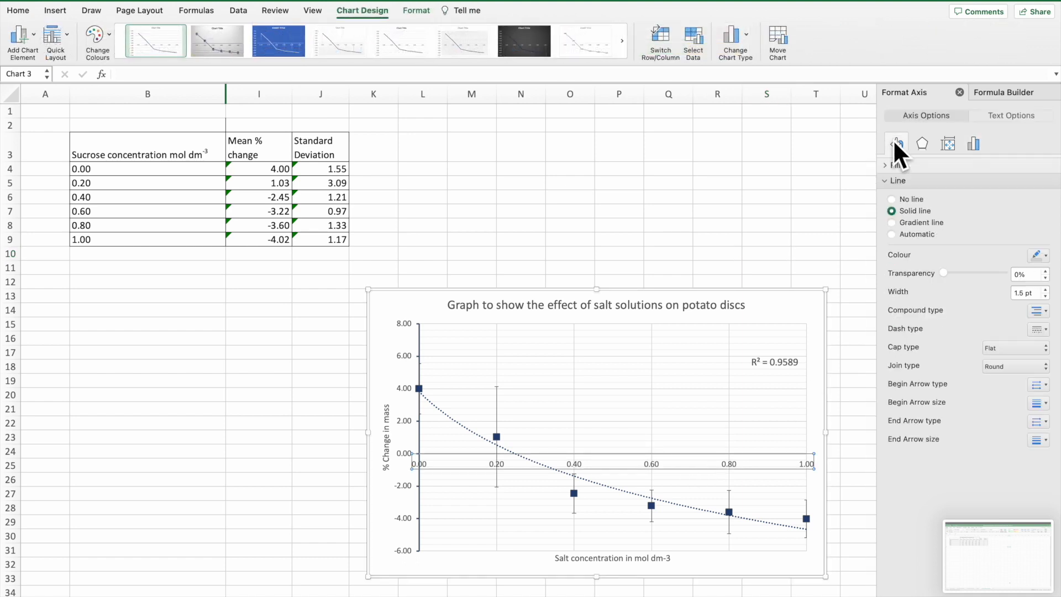
pyautogui.click(1045, 256)
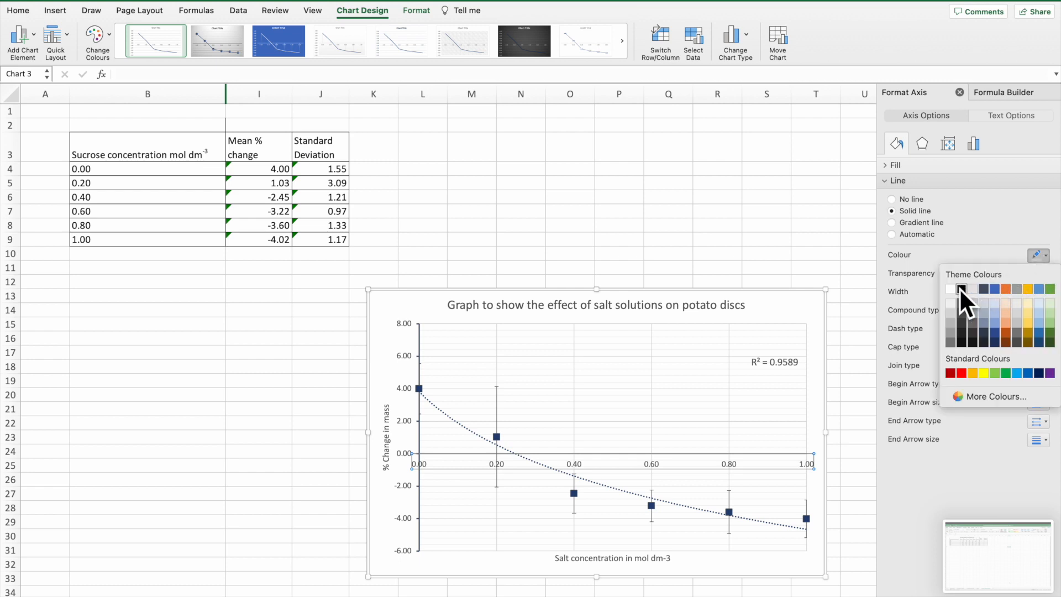
pyautogui.click(962, 288)
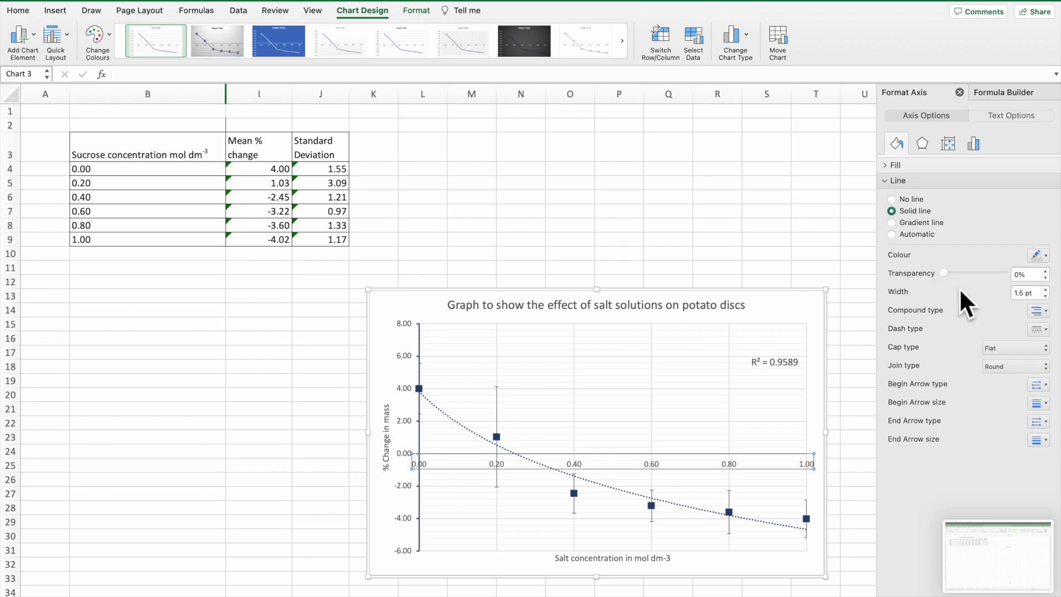
pyautogui.click(857, 308)
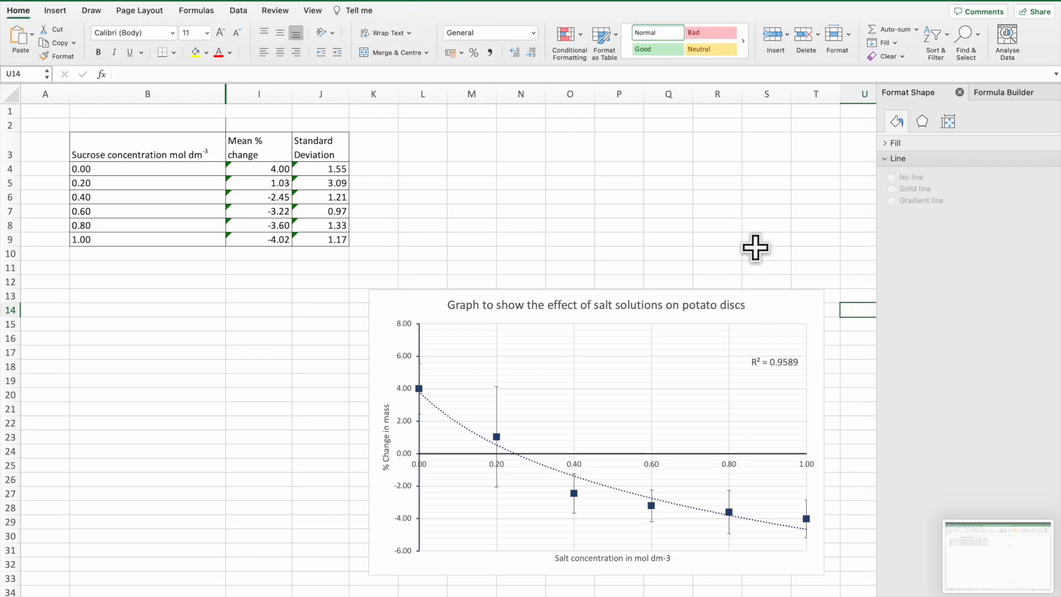